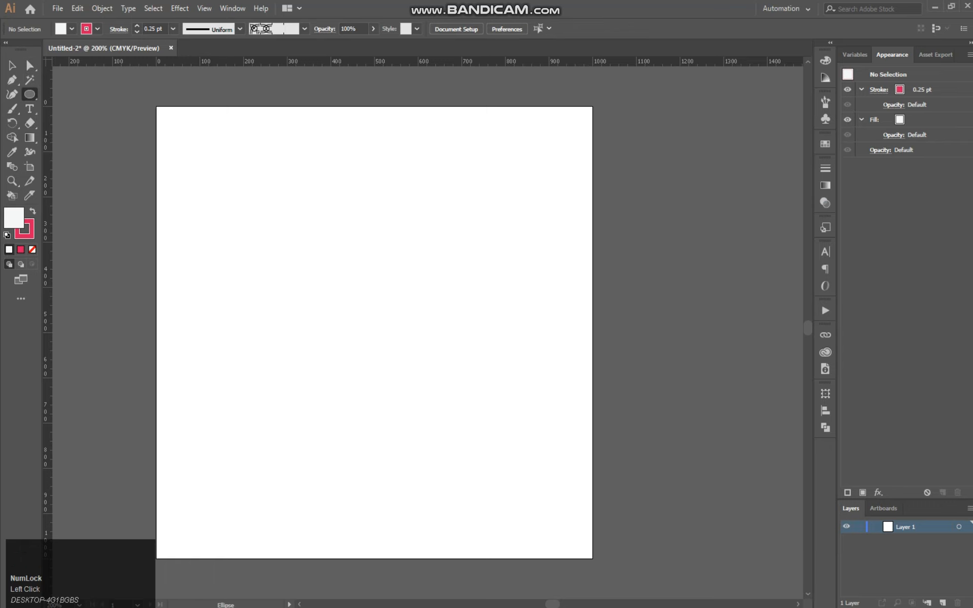
Draw a vertical ellipse about 192 by 360 px in the upper middle of the artboard and remove its fill
left_click_drag(317, 218, 402, 381)
double_click(13, 218)
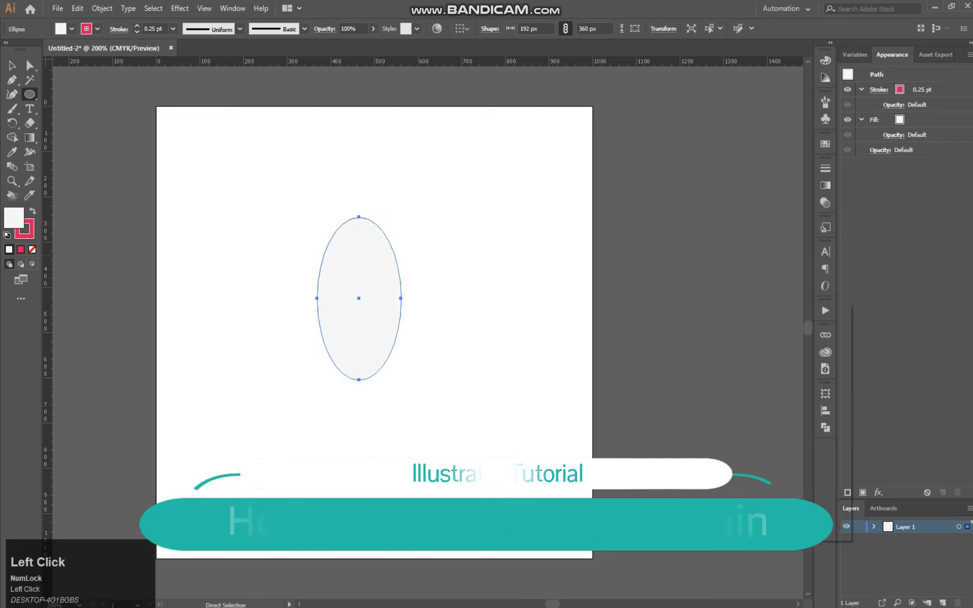
key("Return")
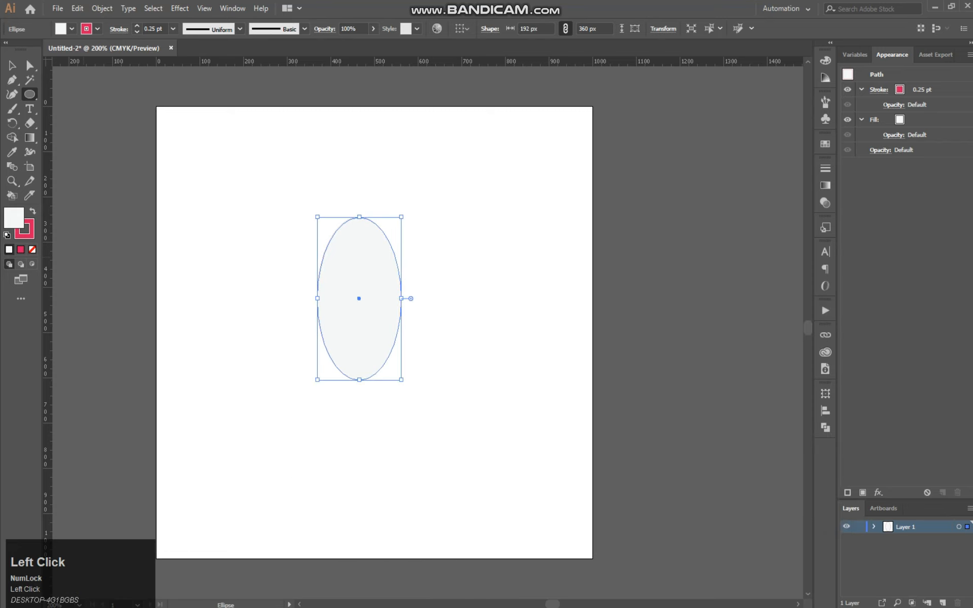
left_click(33, 249)
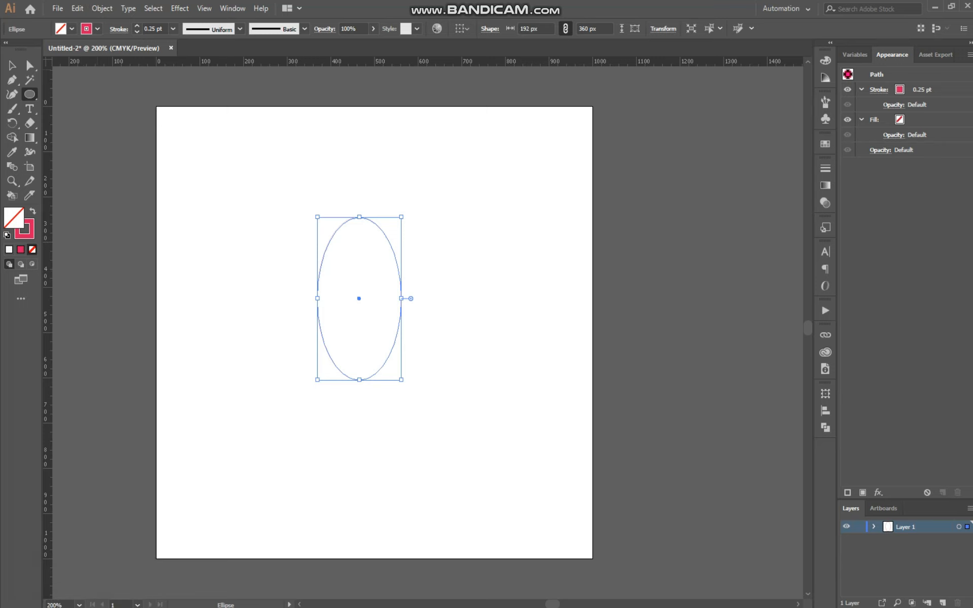
Set the ellipse's stroke weight to 6 pt
left_click(173, 29)
left_click(190, 157)
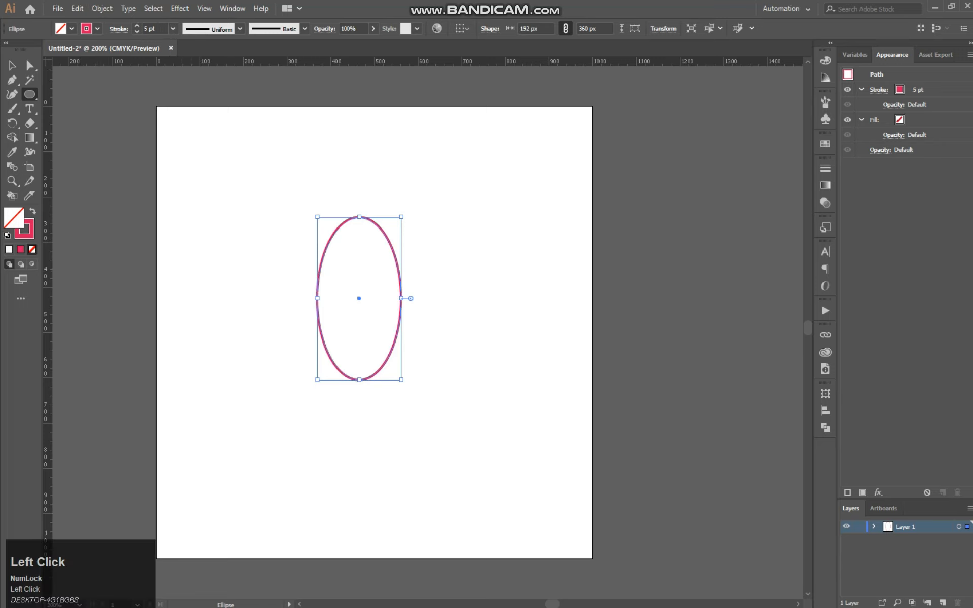
left_click(173, 29)
left_click(190, 171)
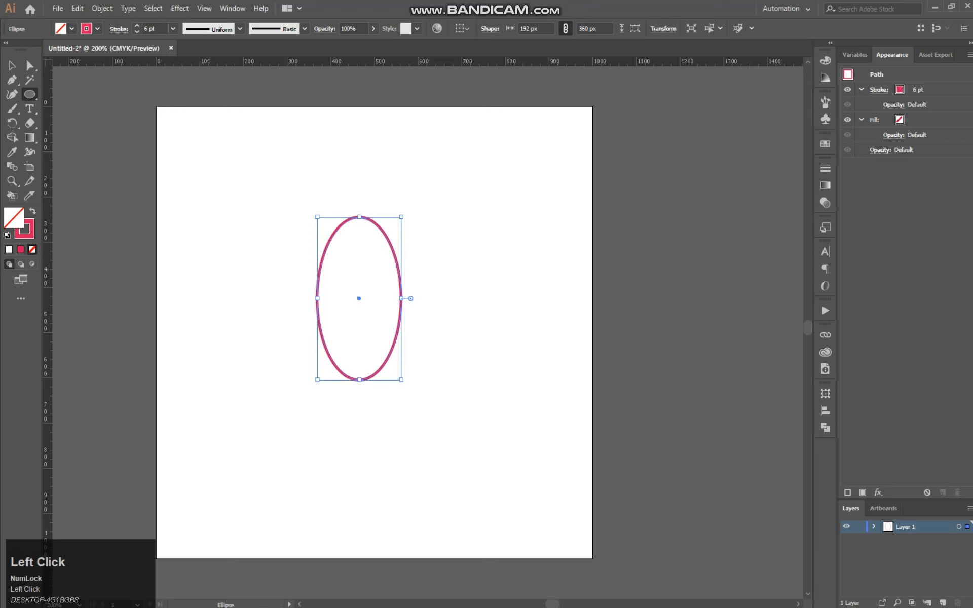
key("ctrl")
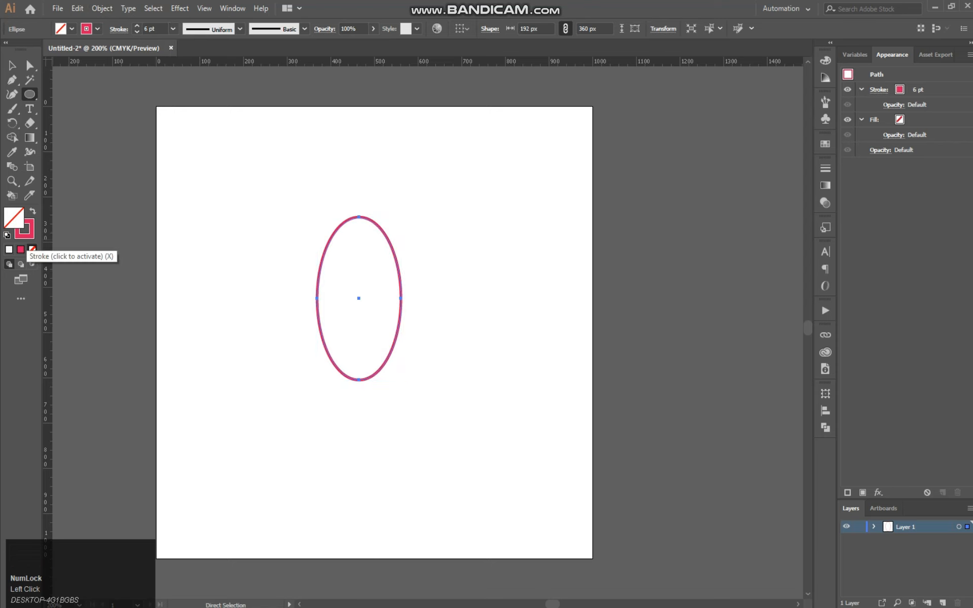
Pick the near-black colour 191919 for the ellipse's stroke
double_click(25, 229)
left_click(533, 500)
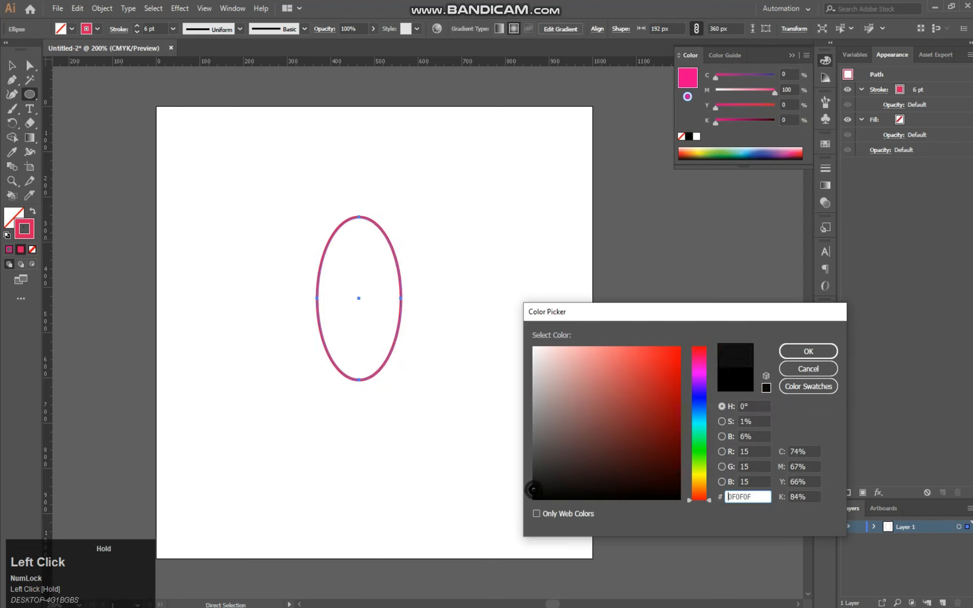
left_click(809, 351)
left_click(30, 66)
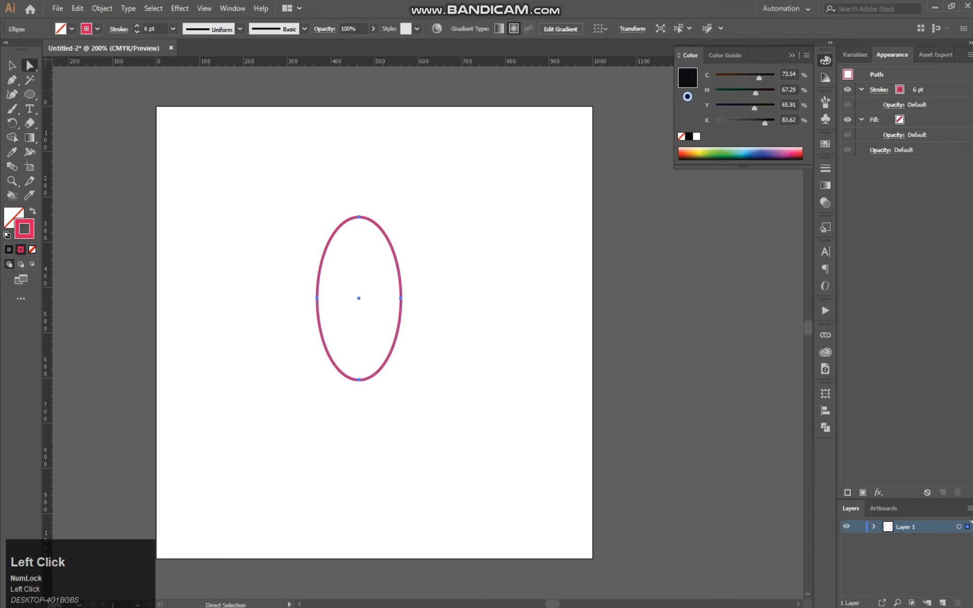
left_click(470, 286)
left_click(400, 254)
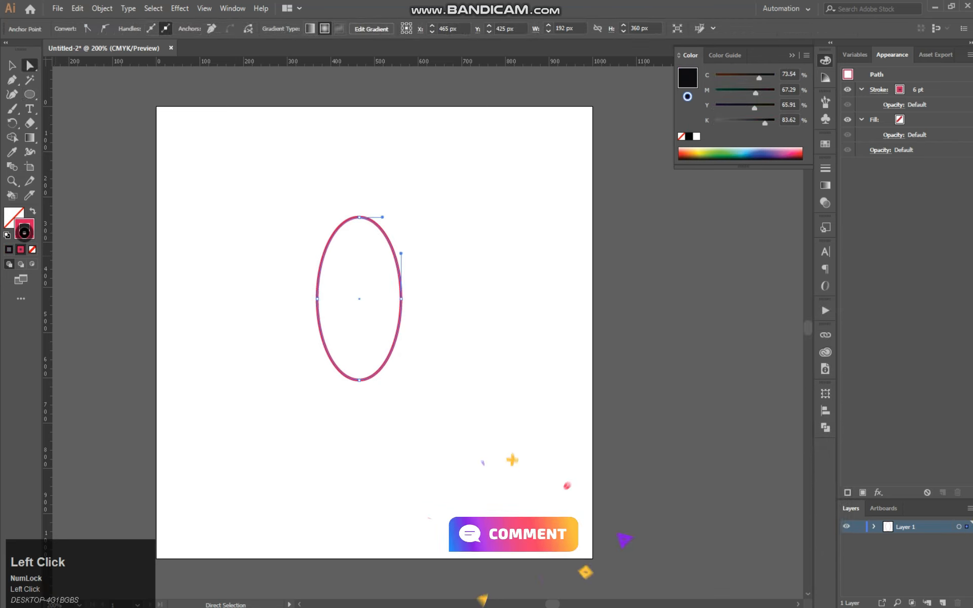
double_click(24, 232)
left_click_drag(542, 462, 528, 483)
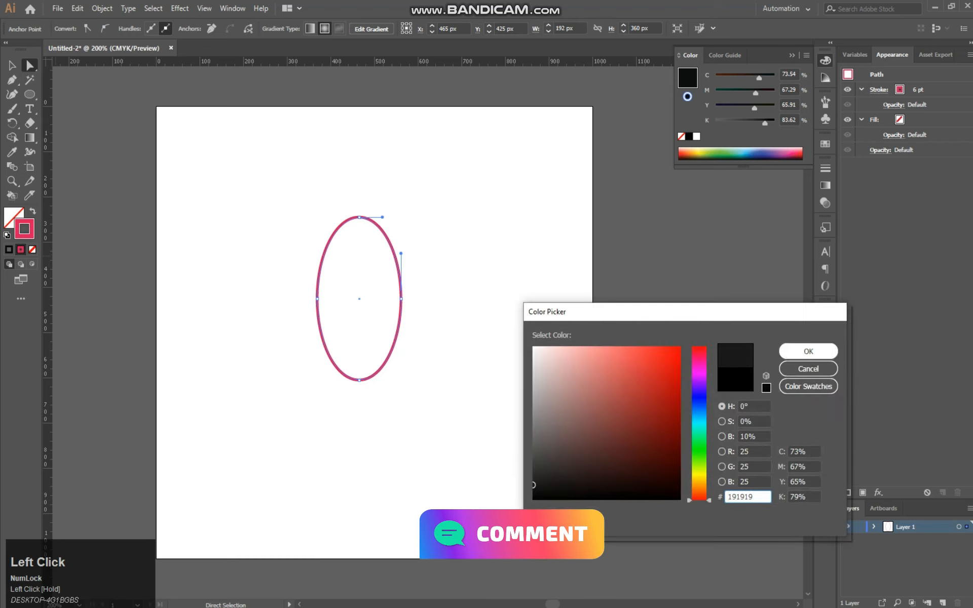
left_click(808, 351)
left_click(12, 65)
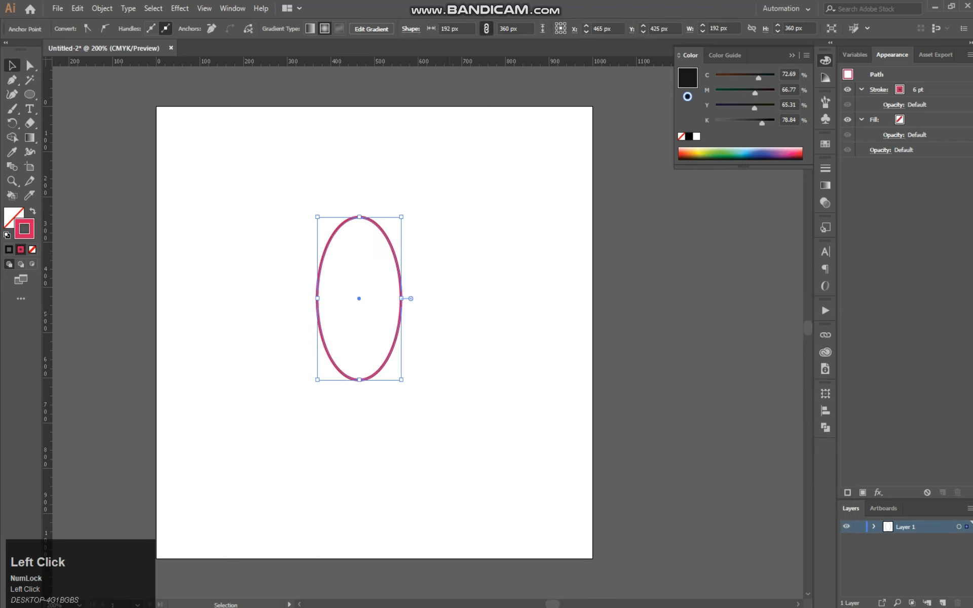
Delete the ellipse's bottom anchor point to leave only the upper arch
left_click(30, 65)
left_click_drag(470, 348, 296, 430)
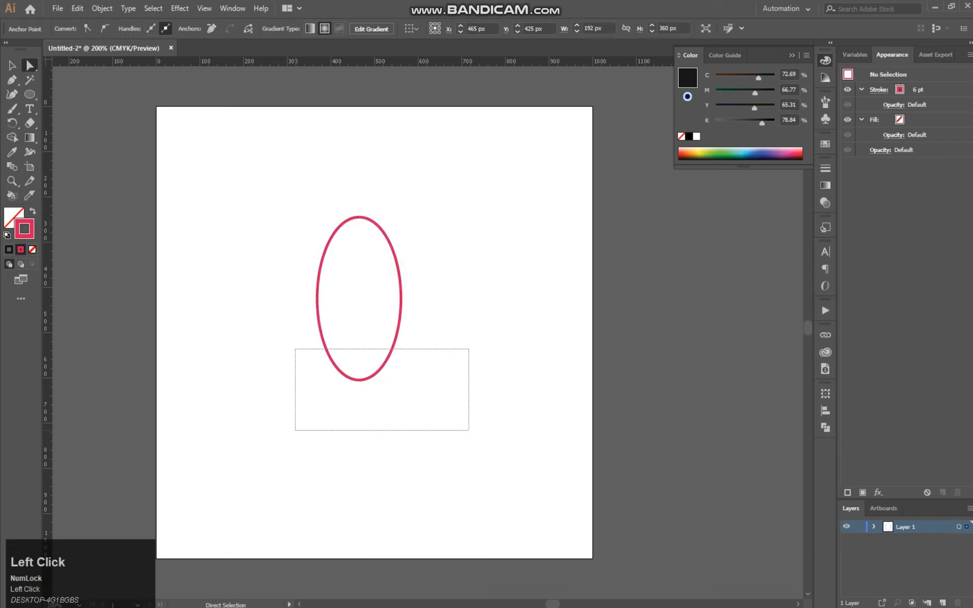
key("Delete")
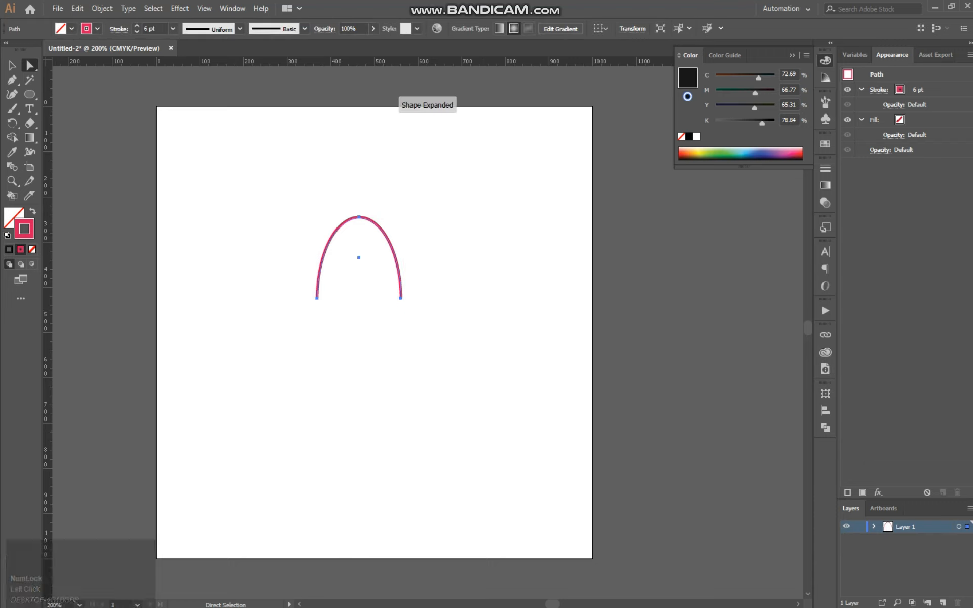
Duplicate the arch in place and scale the copy proportionally about its centre to about 118 by 111 px
left_click(102, 8)
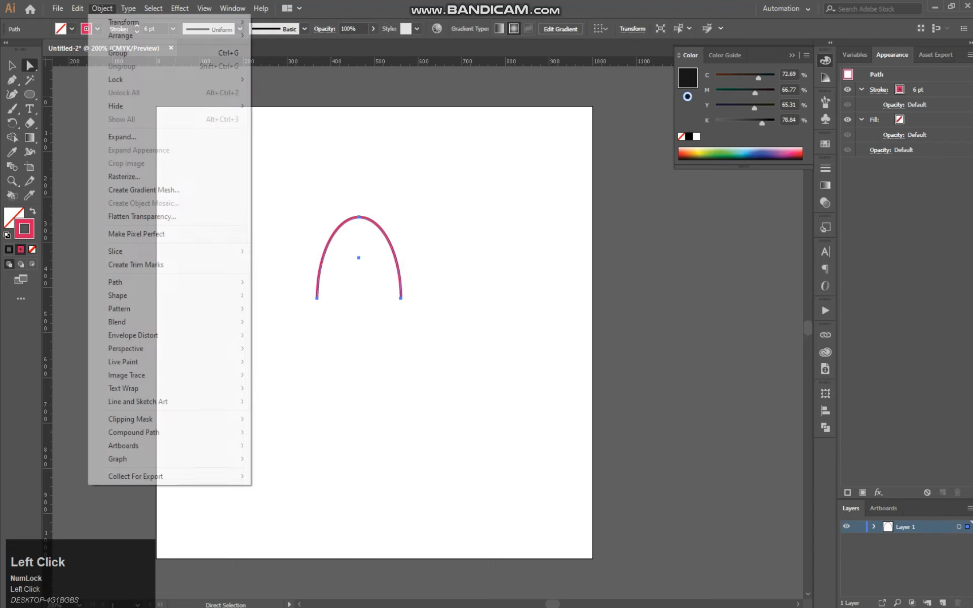
mouse_move(77, 8)
left_click(95, 66)
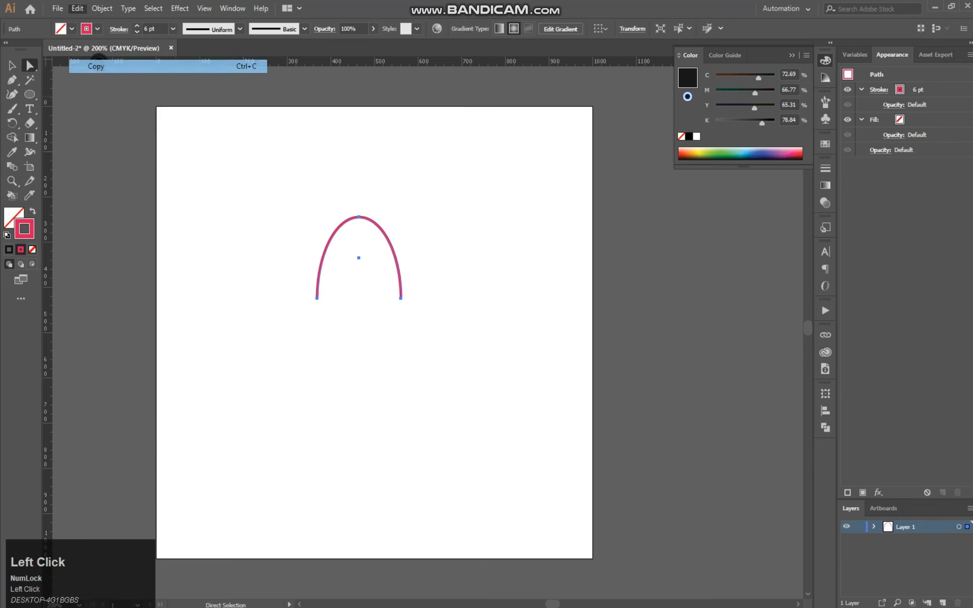
left_click(77, 8)
left_click(108, 119)
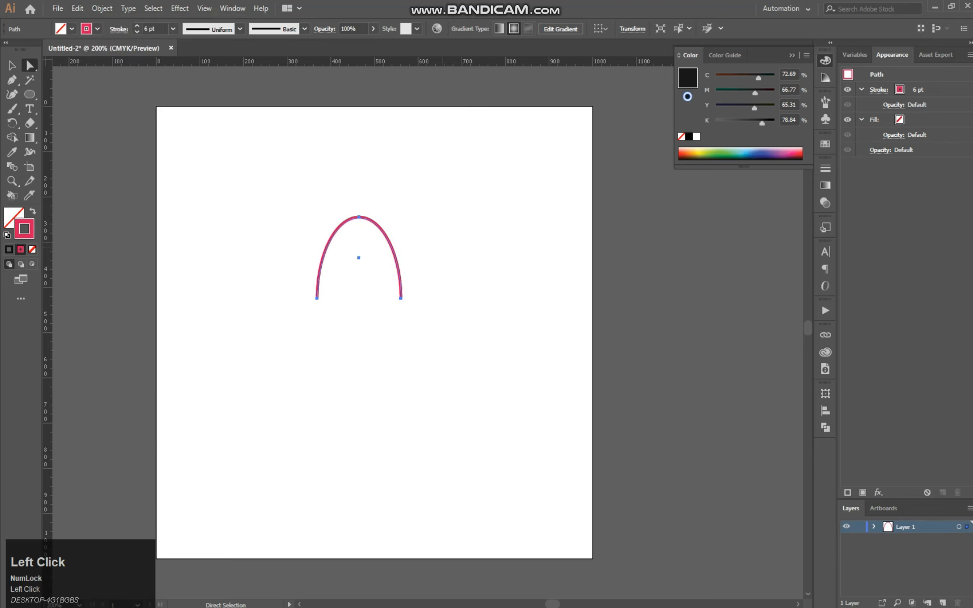
left_click(393, 249)
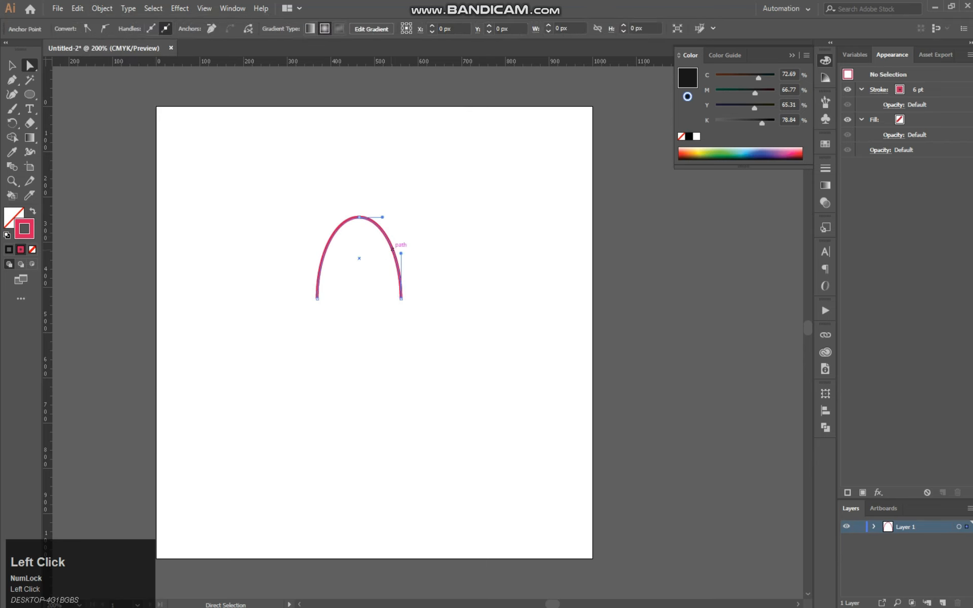
key("v")
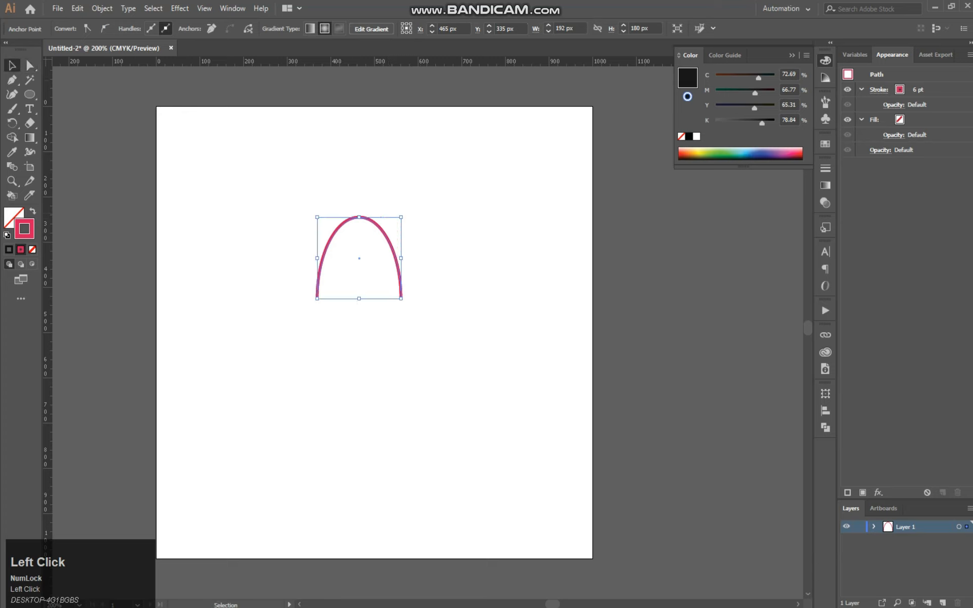
left_click_drag(402, 218, 392, 233)
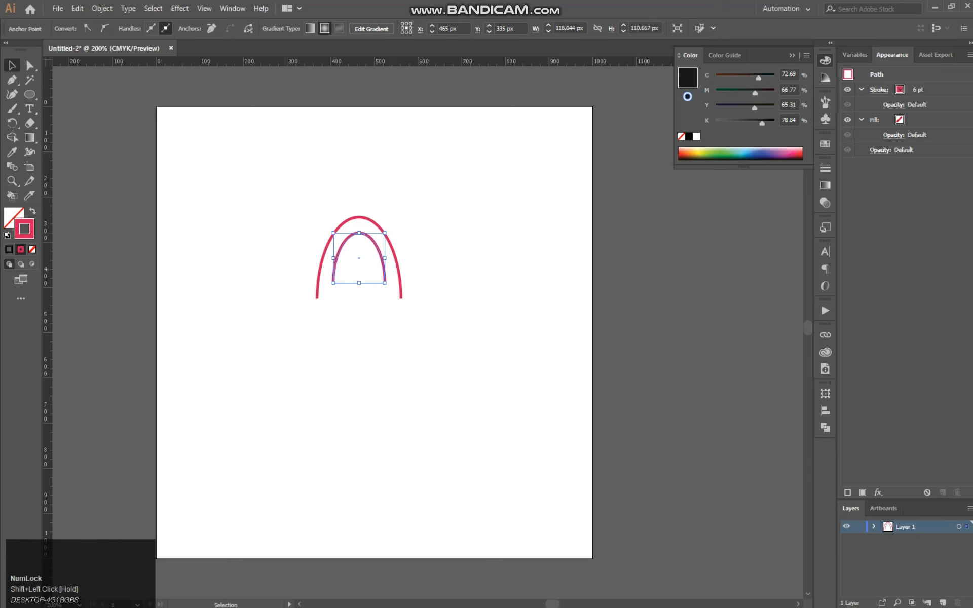
Align the bottom edges of the outer and inner arches
left_click_drag(320, 198, 428, 312)
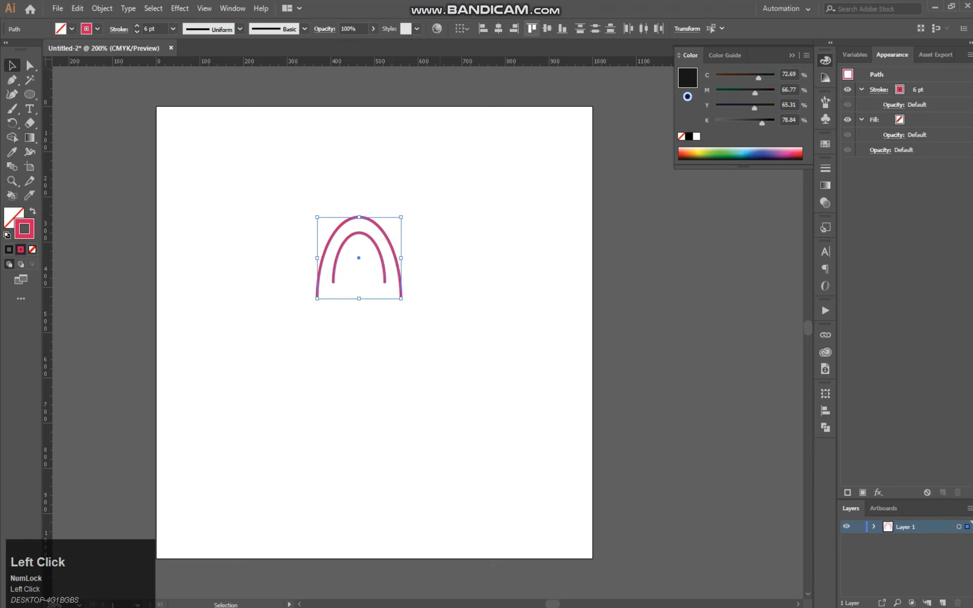
left_click(559, 30)
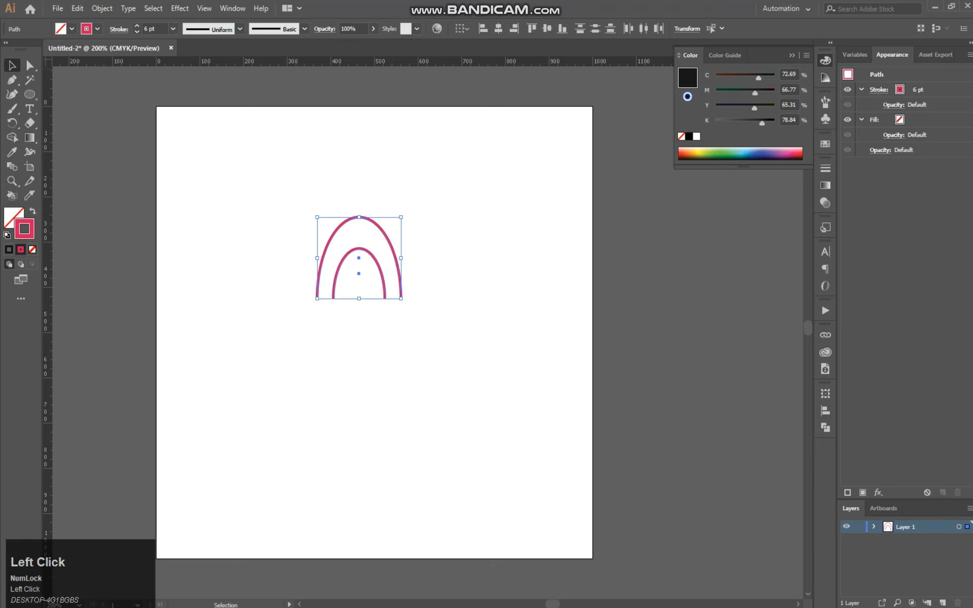
left_click(451, 192)
Rotate both arches 90° clockwise so they open to the left, and make them slightly narrower
left_click_drag(446, 196, 296, 363)
left_click_drag(404, 303, 304, 333)
left_click(434, 204)
left_click_drag(431, 208, 293, 333)
left_click_drag(399, 258, 388, 258)
left_click(410, 239)
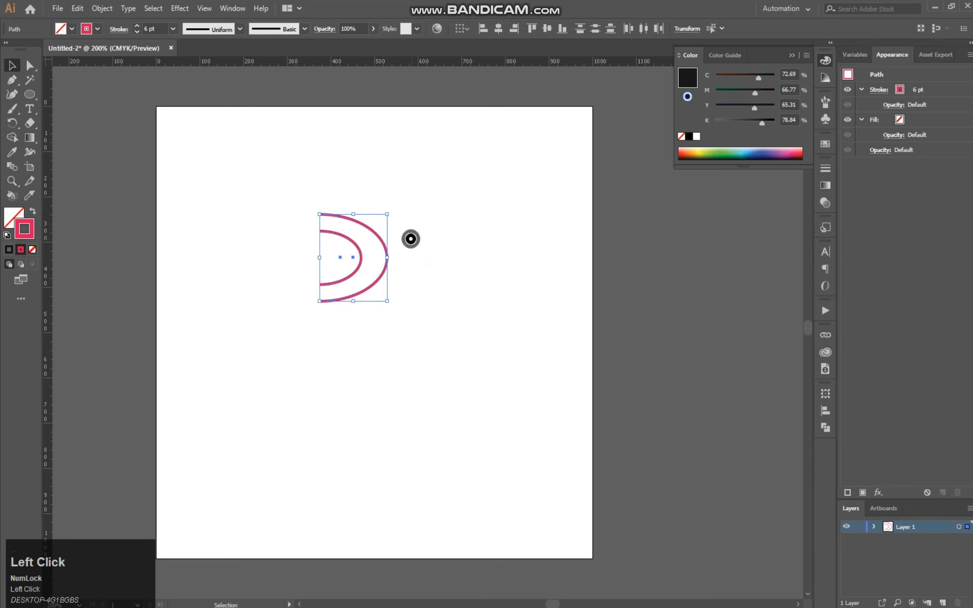
Reflect a copy of both arcs across the vertical axis
left_click_drag(428, 198, 261, 396)
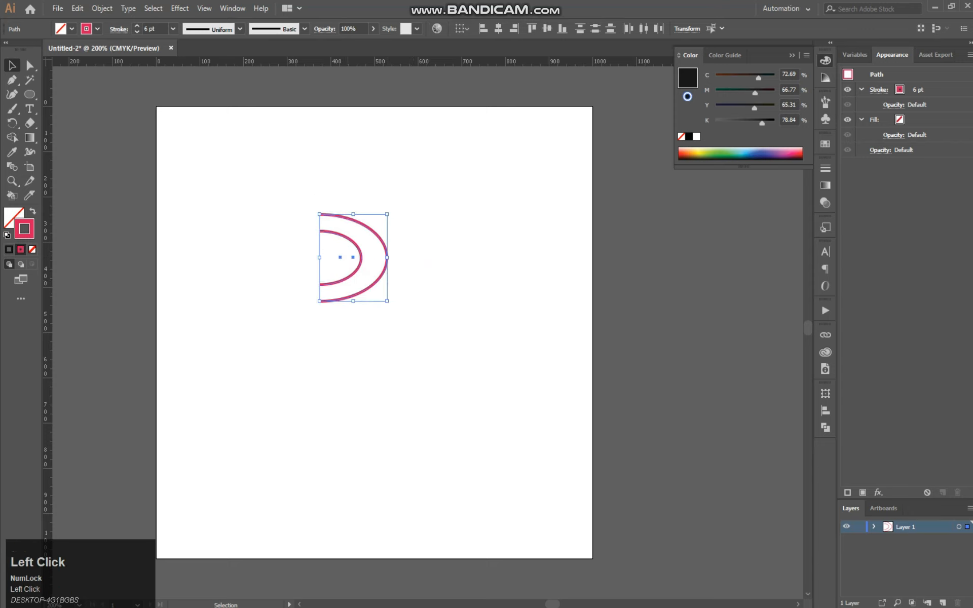
right_click(378, 279)
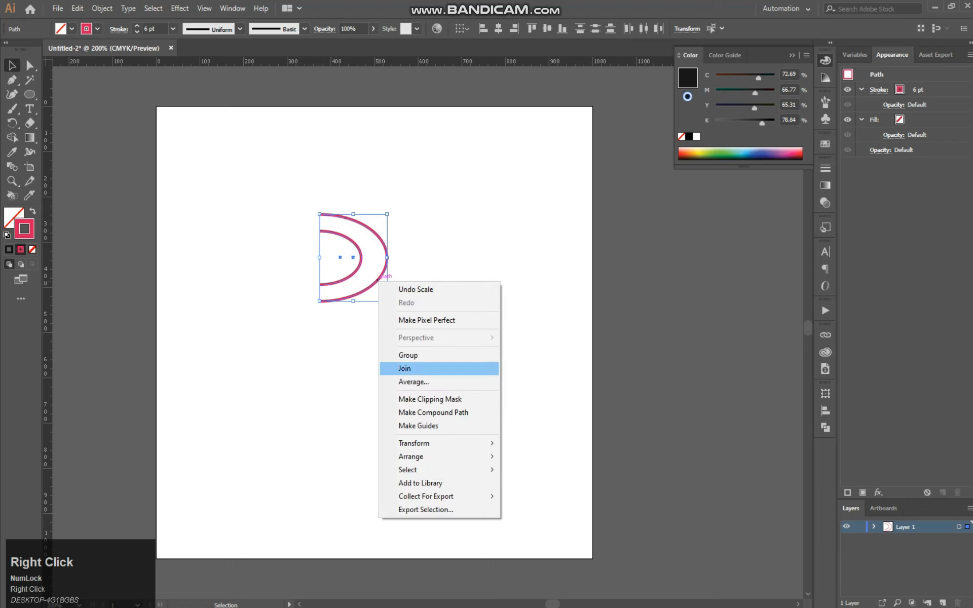
mouse_move(421, 470)
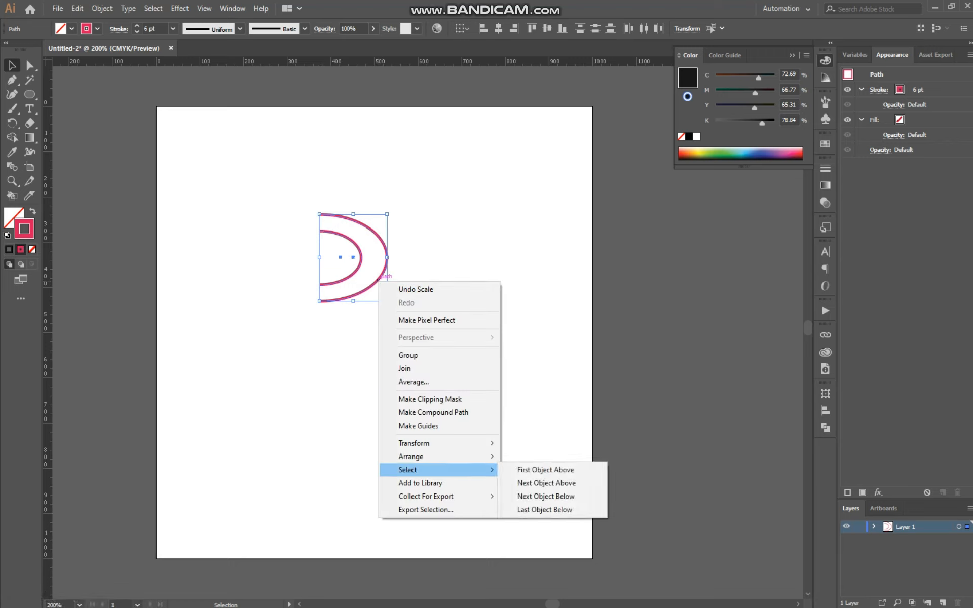
mouse_move(421, 443)
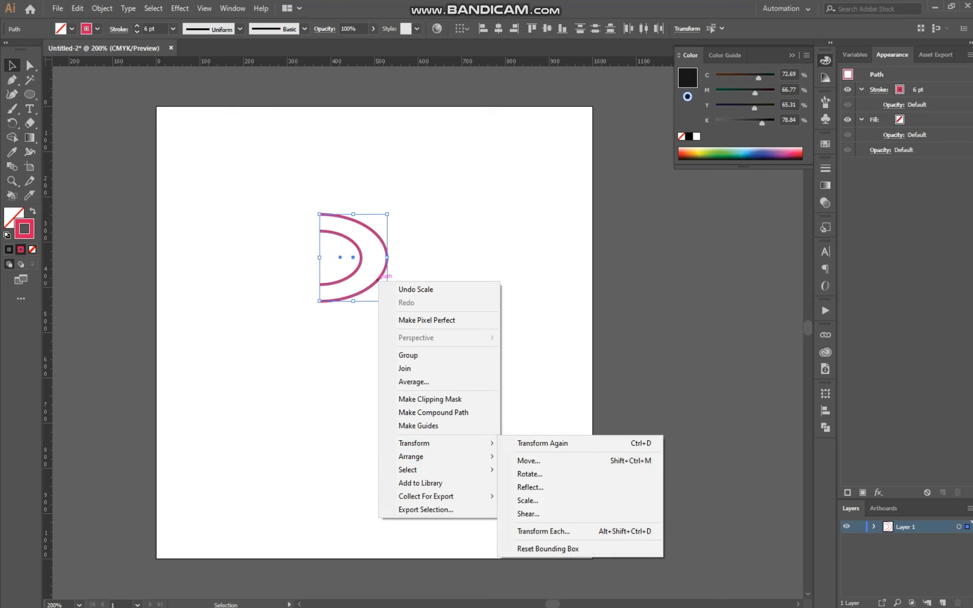
left_click(531, 487)
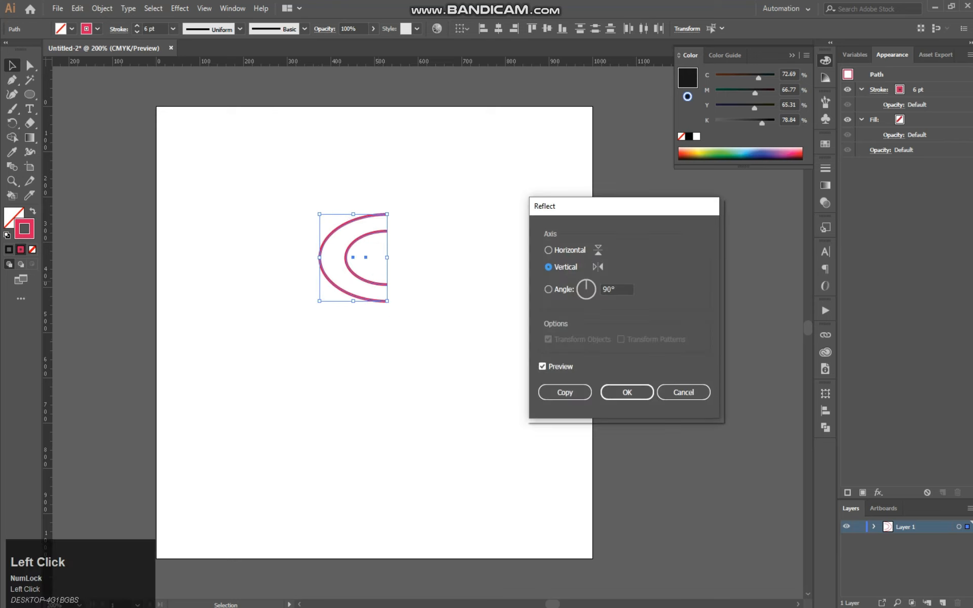
left_click(564, 392)
Nudge the mirrored arcs slightly to the right so they overlap the original pair like chain links
key("Right")
key("Right")
key("Right")
key("Right")
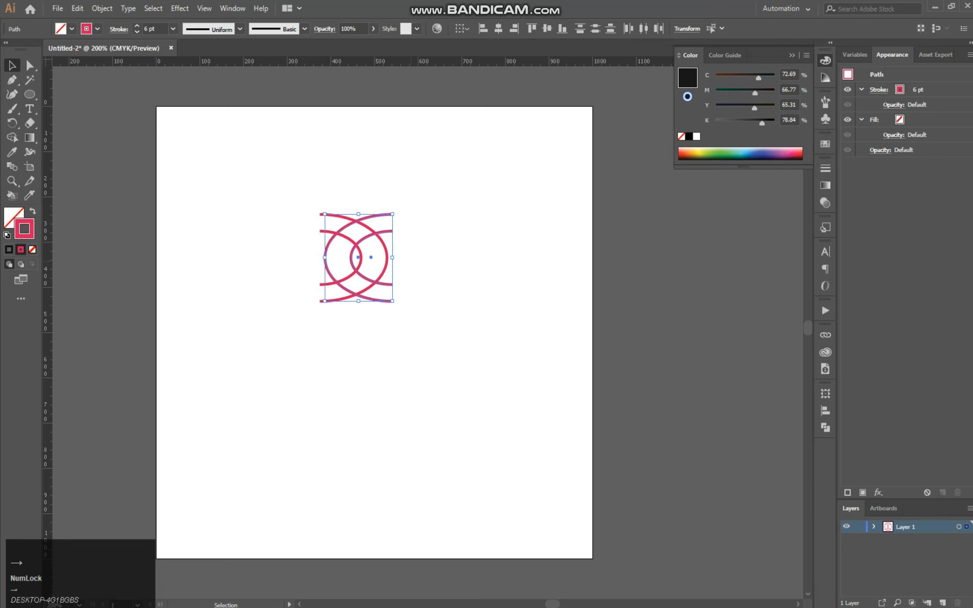
key("Right")
key("Right")
key("Right")
key("Right")
key("Right")
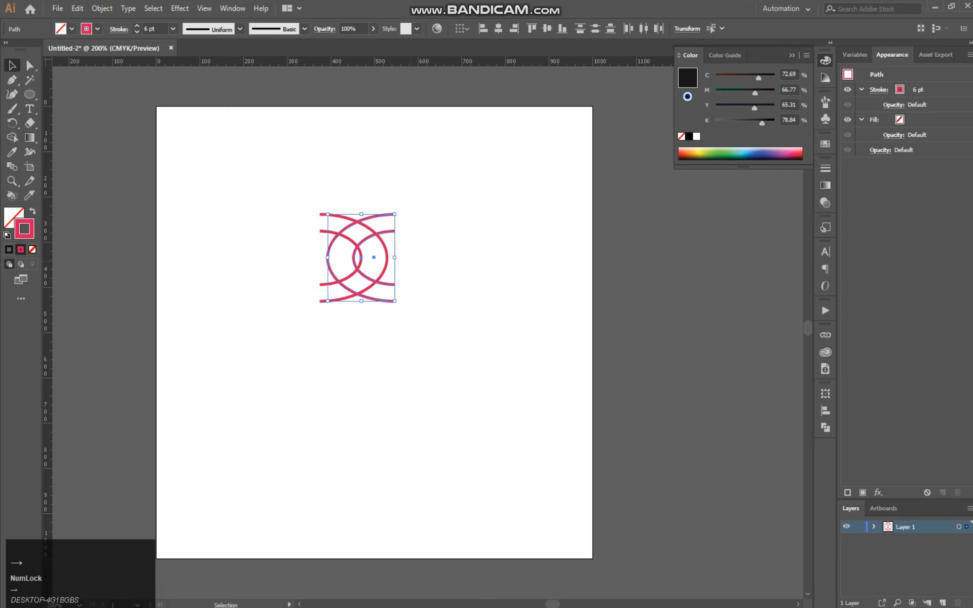
Use Shape Builder on all four arcs to remove the crossing segments so the two links interlock
left_click_drag(278, 191, 448, 363)
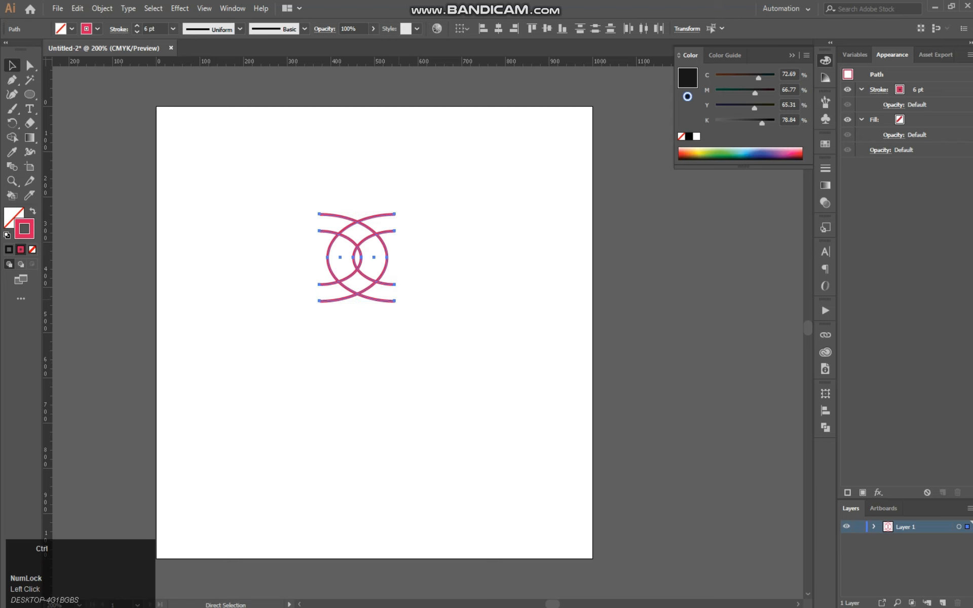
key("ctrl+equal")
key("ctrl+equal")
key("ctrl+equal")
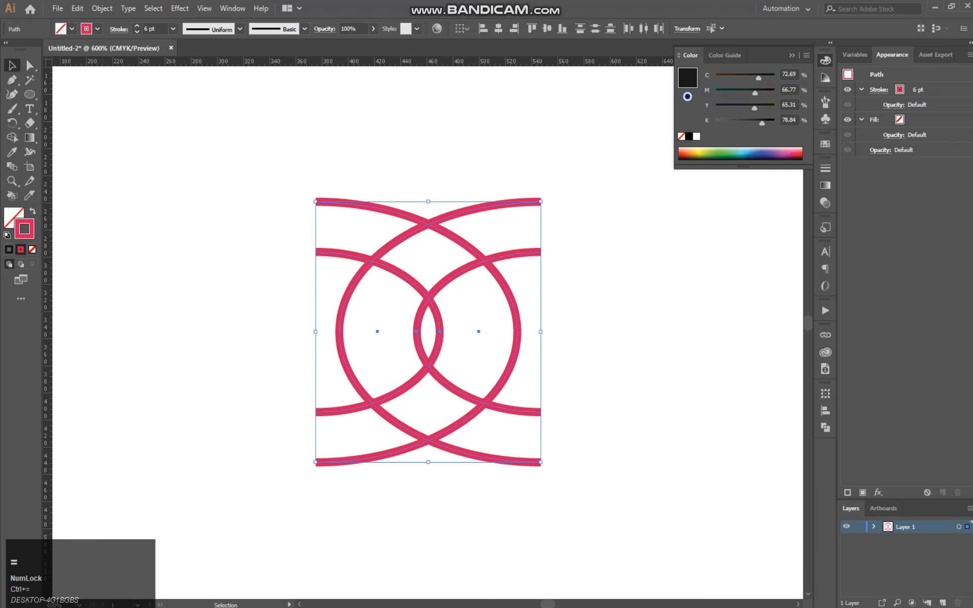
left_click(13, 137)
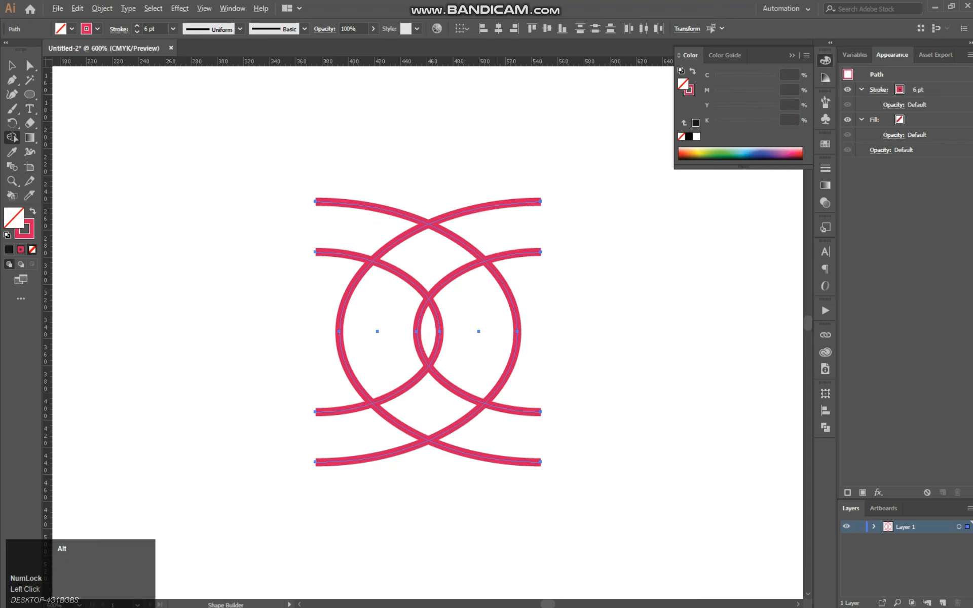
left_click_drag(499, 233, 403, 310)
mouse_move(482, 304)
left_mouse_down()
mouse_move(460, 404)
mouse_move(380, 429)
left_mouse_up()
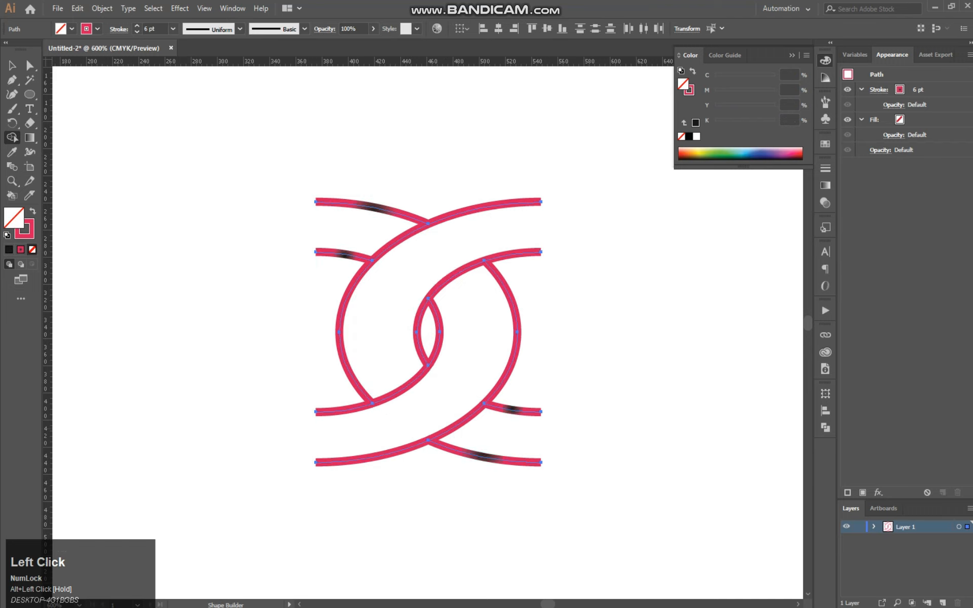
Select the whole interlocked link artwork and scale it down proportionally to about half its size
left_click(15, 65)
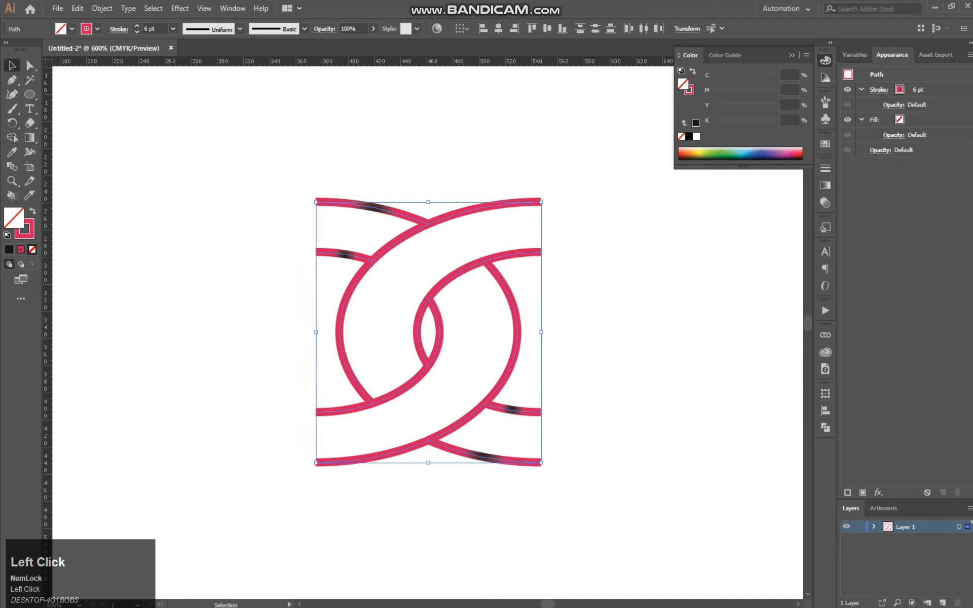
left_click(614, 173)
left_click_drag(583, 169, 237, 499)
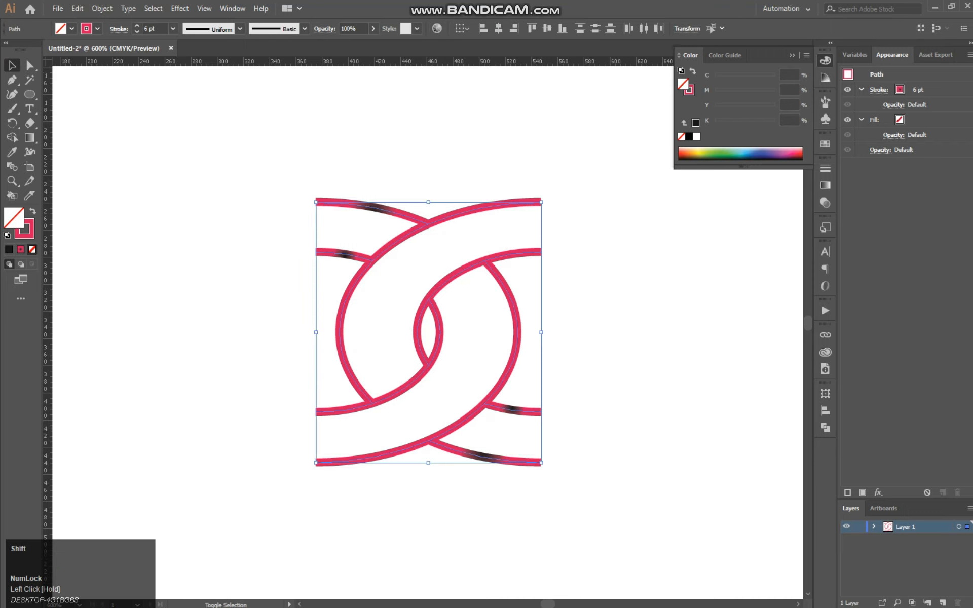
left_click_drag(541, 463, 429, 333)
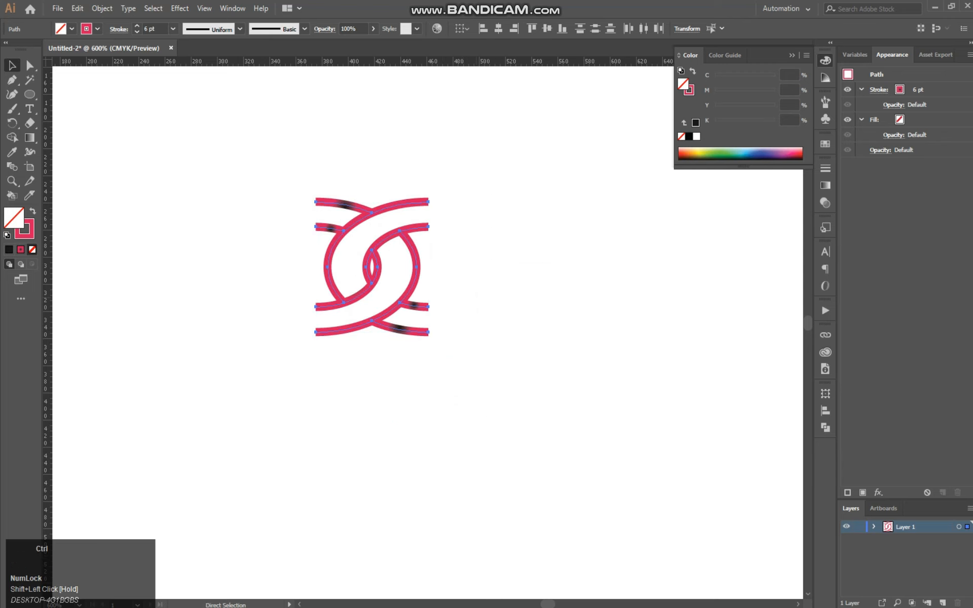
Scale the interlocked link artwork down again to roughly half its current size, then deselect it
key("ctrl+minus")
key("ctrl+minus")
key("ctrl+minus")
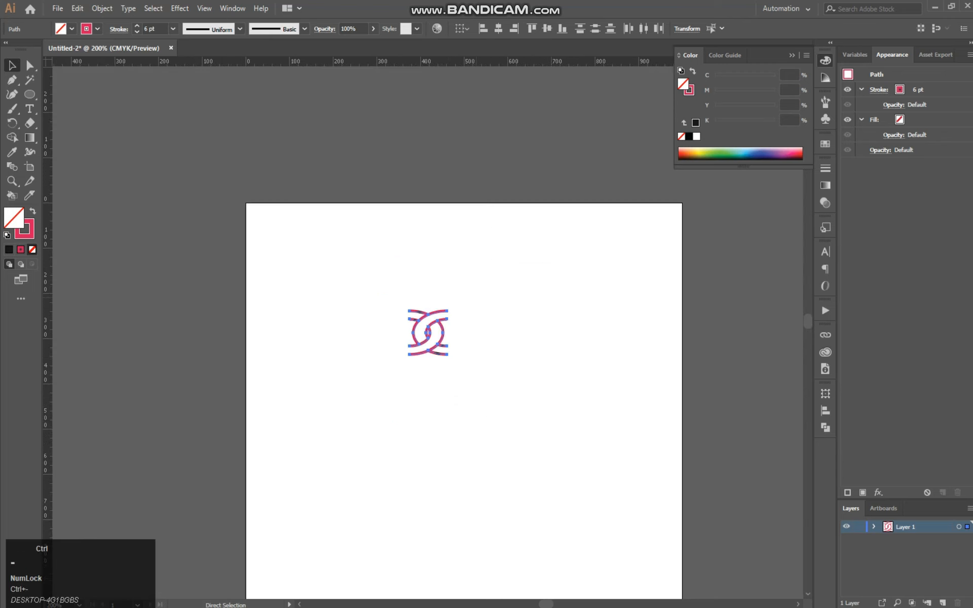
key("ctrl+minus")
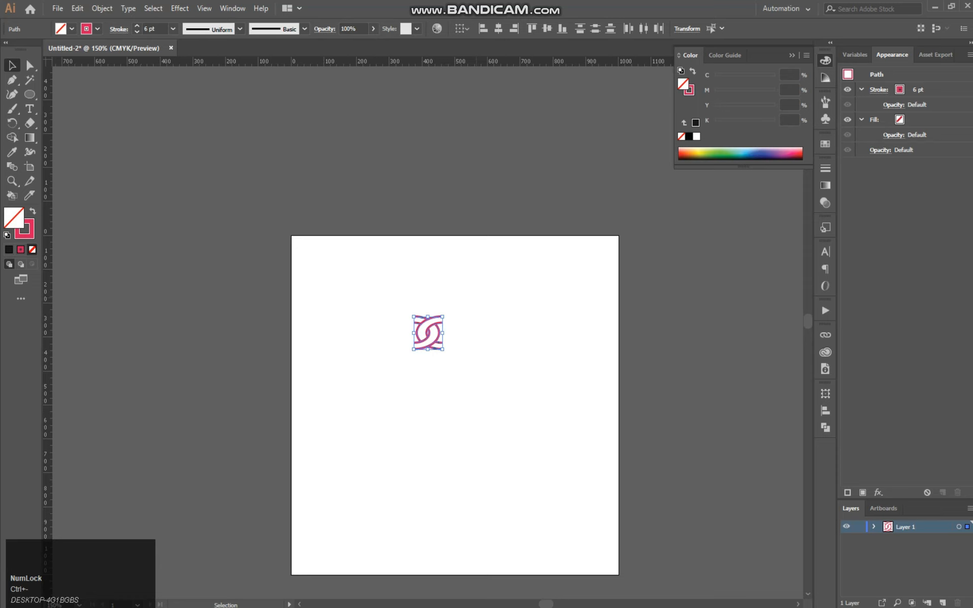
left_click(79, 605)
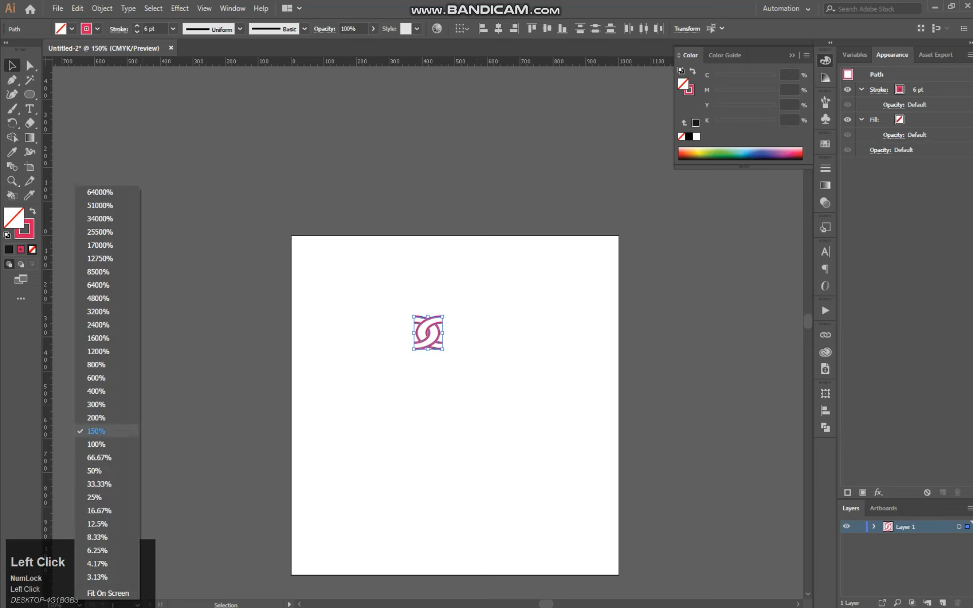
left_click(101, 444)
left_click_drag(438, 345, 403, 350)
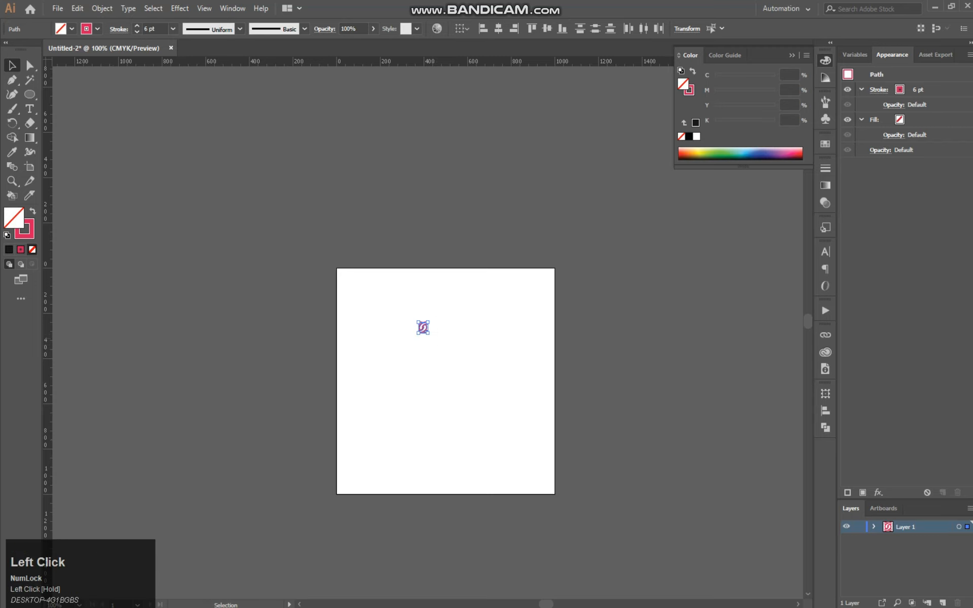
key("ctrl+equal")
key("ctrl+equal")
key("ctrl+equal")
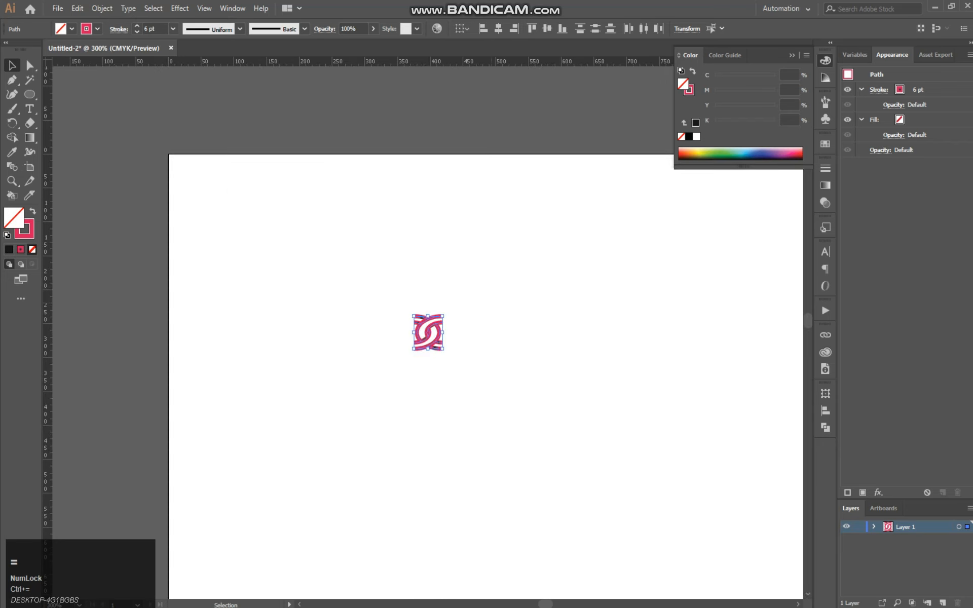
left_click(511, 303)
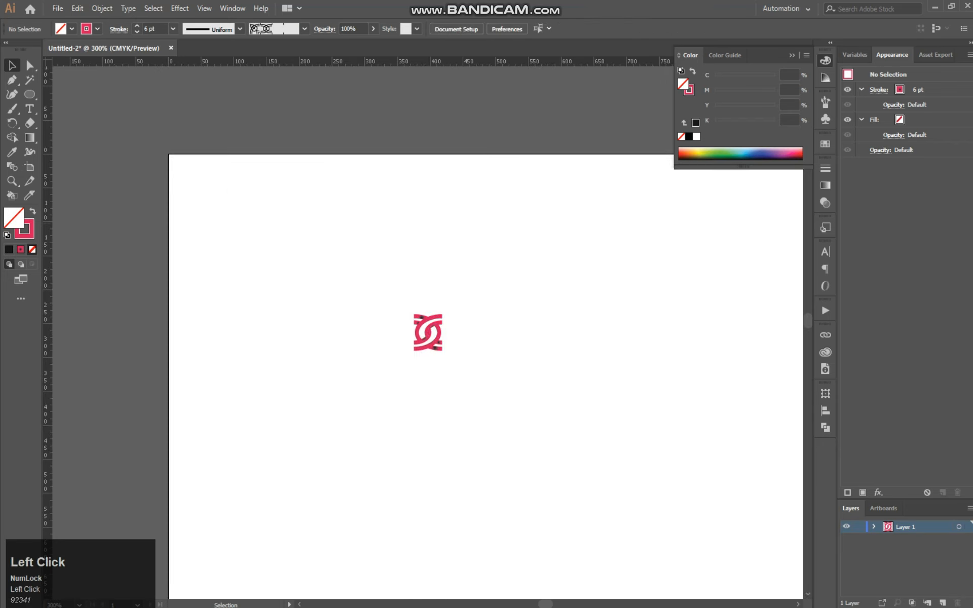
Select all the link strokes and try to create a Pattern Brush from them
left_click(826, 102)
left_click_drag(482, 366, 477, 363)
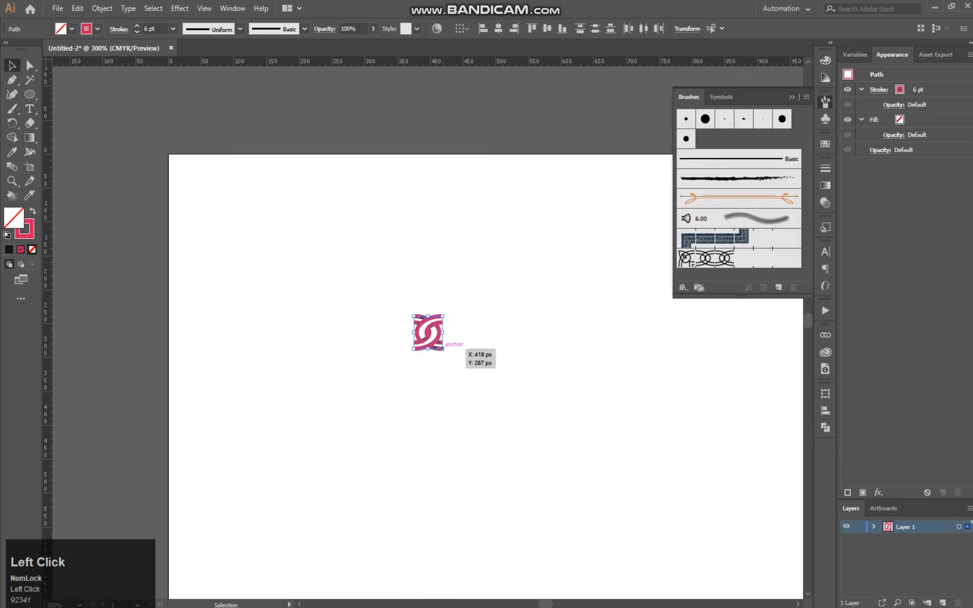
left_click_drag(428, 332, 673, 299)
left_click(444, 359)
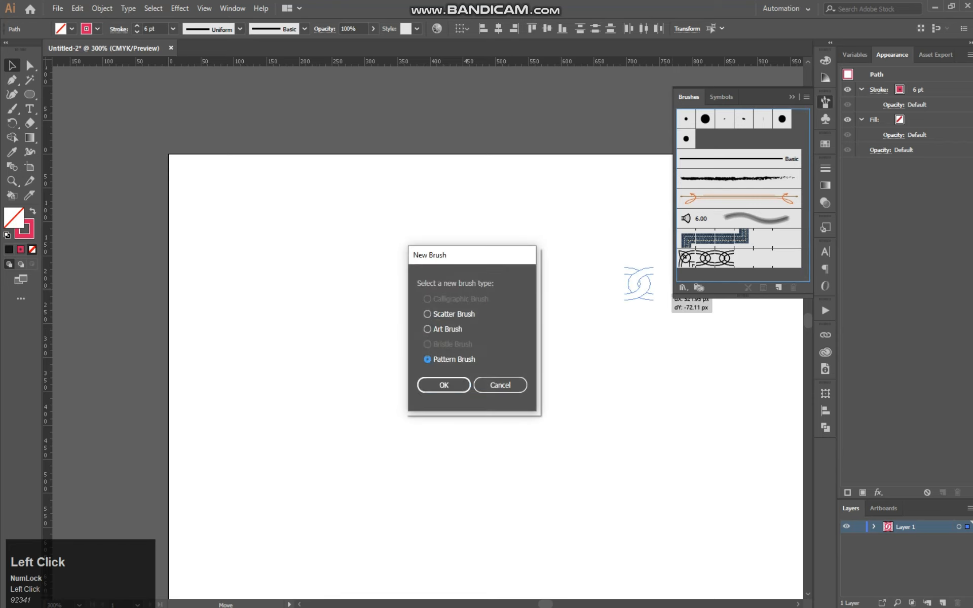
left_click(454, 384)
left_click(592, 321)
Delete the old black chain pattern brush, removing its strokes from the artwork that uses it
left_click(710, 258)
left_click(793, 287)
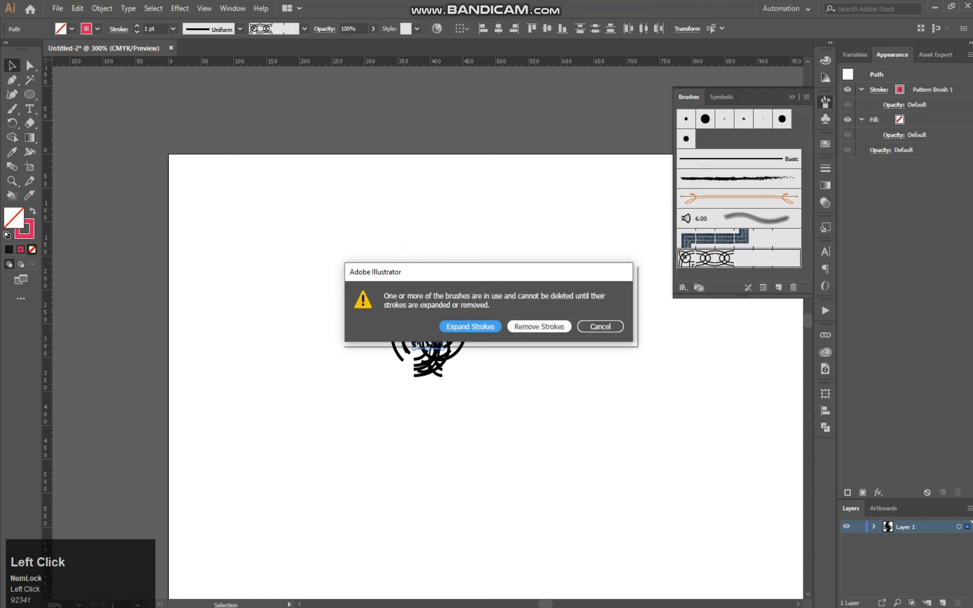
left_click(539, 327)
Set the stroke weight of the whole link artwork to 6 pt and deselect it
left_click_drag(488, 296, 398, 375)
left_click(173, 28)
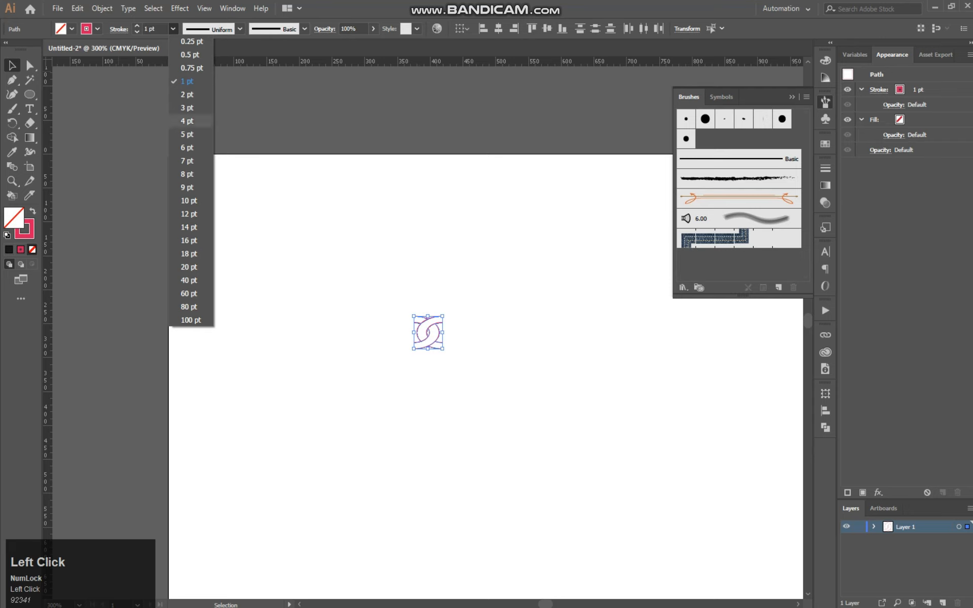
left_click(190, 147)
left_click(521, 303)
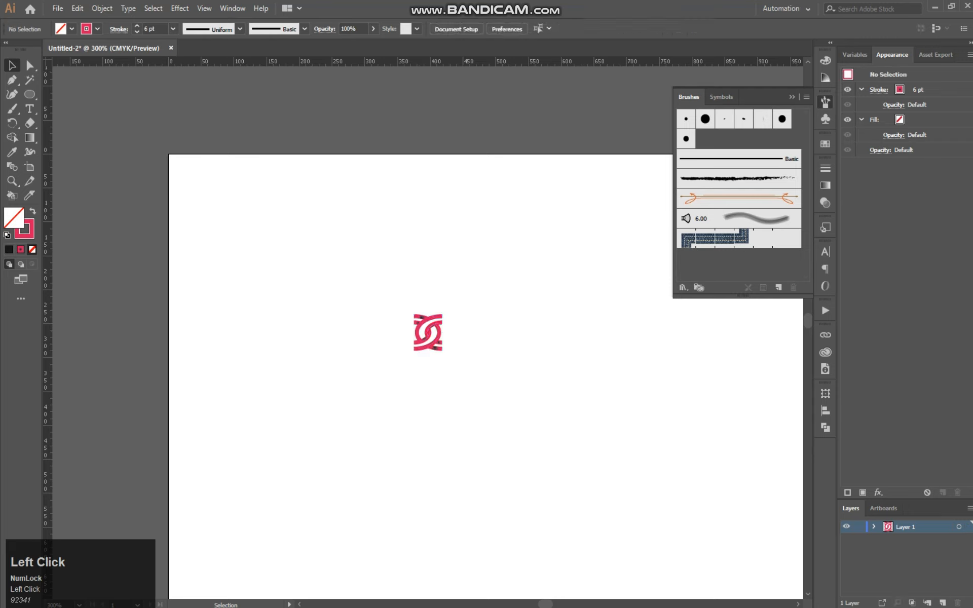
Select the whole link artwork and enlarge it proportionally to about four and a half times its size
left_click_drag(464, 295, 391, 395)
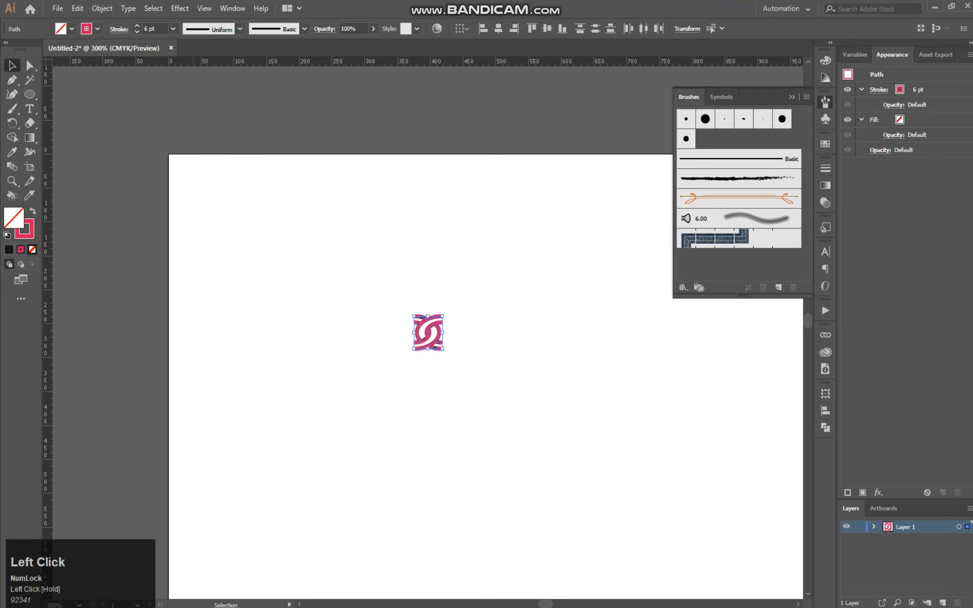
left_click(103, 9)
left_click(324, 238)
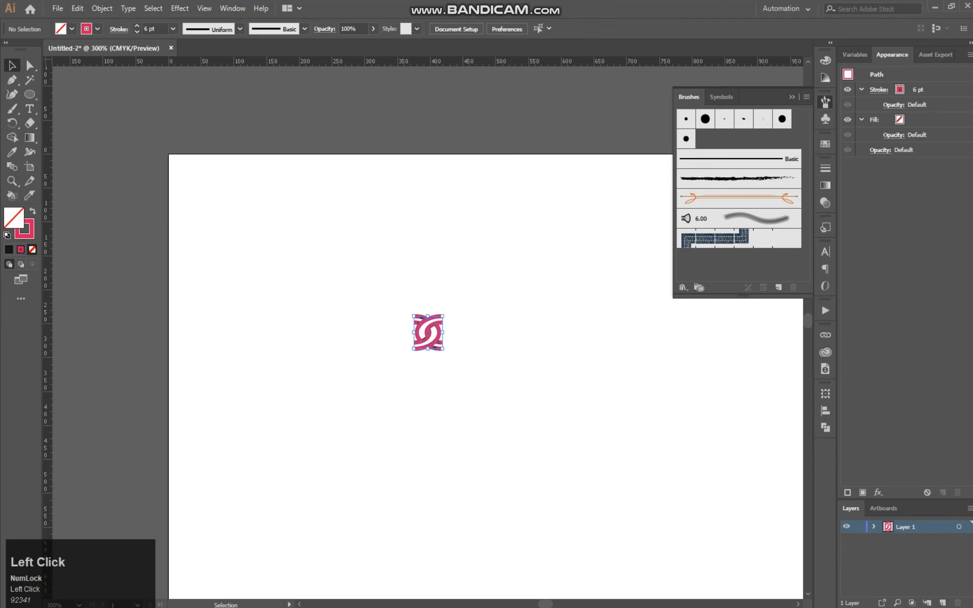
left_click_drag(472, 298, 351, 374)
left_click_drag(443, 349, 602, 467)
left_click(584, 350)
Select the enlarged link artwork and expand its strokes into filled shapes
left_click_drag(593, 291, 362, 537)
left_click(102, 8)
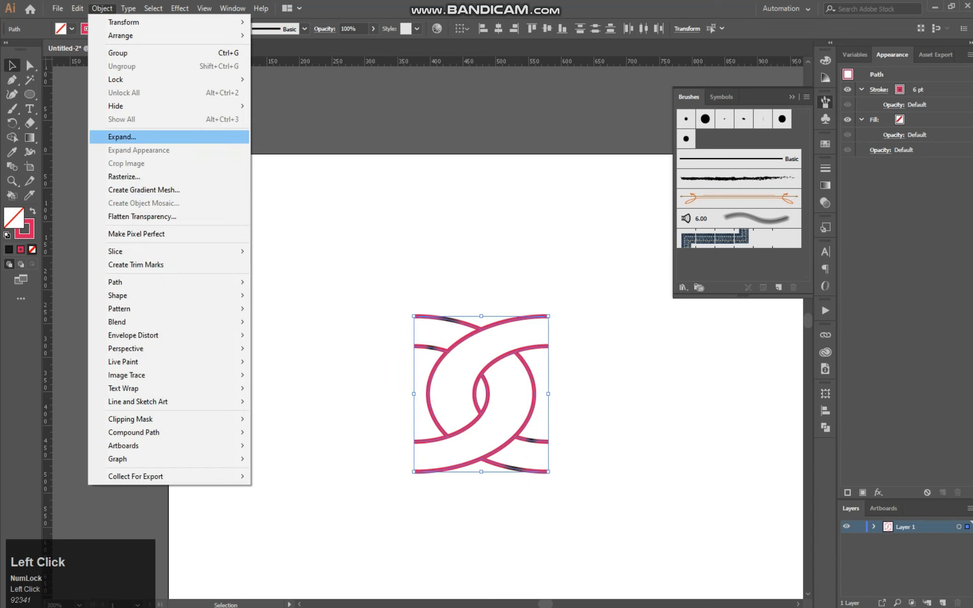
left_click(117, 135)
left_click(461, 379)
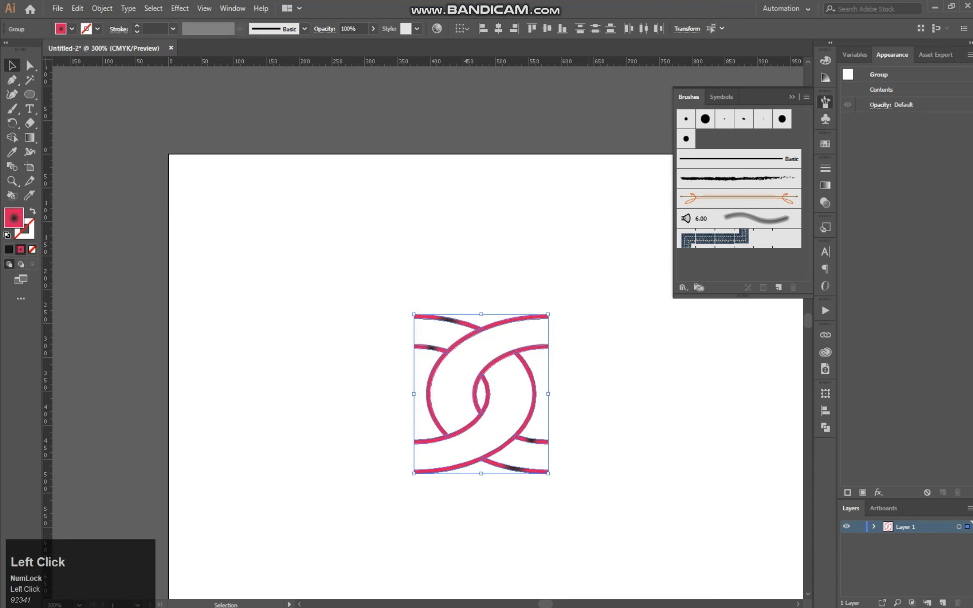
Scale the expanded link group down proportionally to about a quarter of its size
left_click_drag(549, 473, 470, 354)
left_click(500, 378)
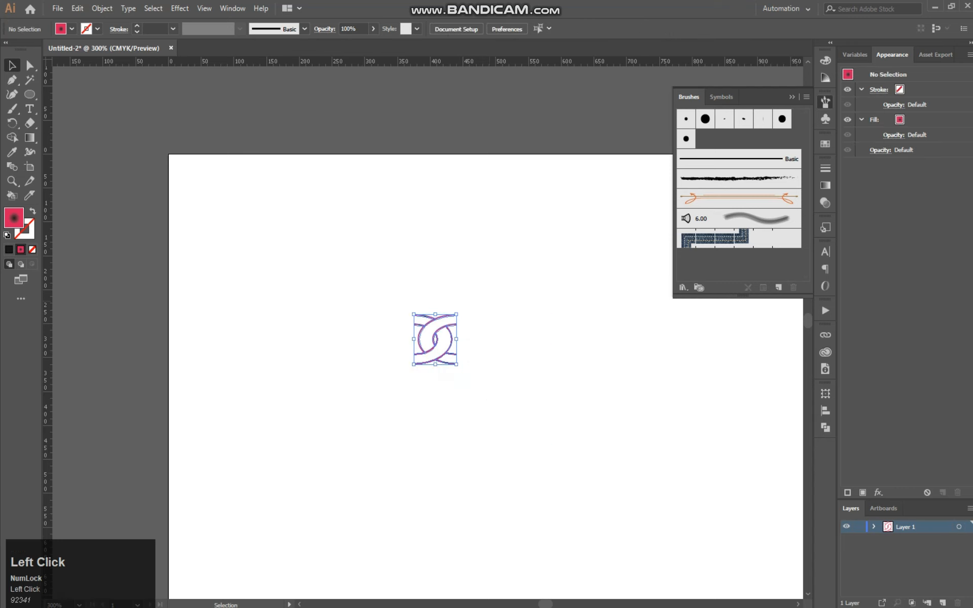
left_click_drag(402, 291, 472, 406)
left_click_drag(457, 364, 448, 355)
left_click(480, 379)
Try to create a Pattern Brush from the expanded, gradient-filled link group
left_click_drag(365, 280, 482, 428)
mouse_move(441, 346)
left_mouse_down()
mouse_move(651, 260)
mouse_move(681, 261)
left_mouse_up()
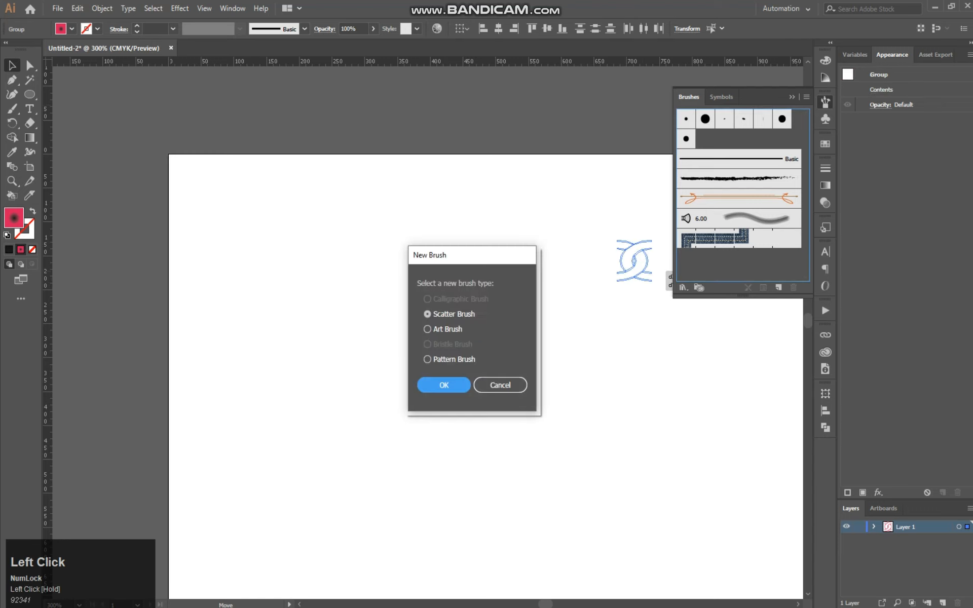
left_click(427, 360)
left_click(444, 385)
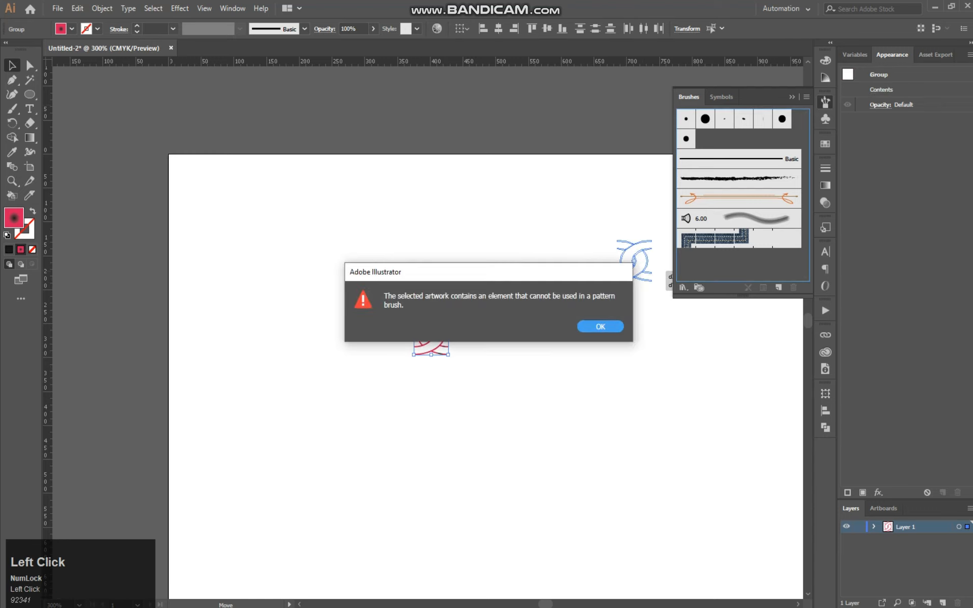
left_click(600, 327)
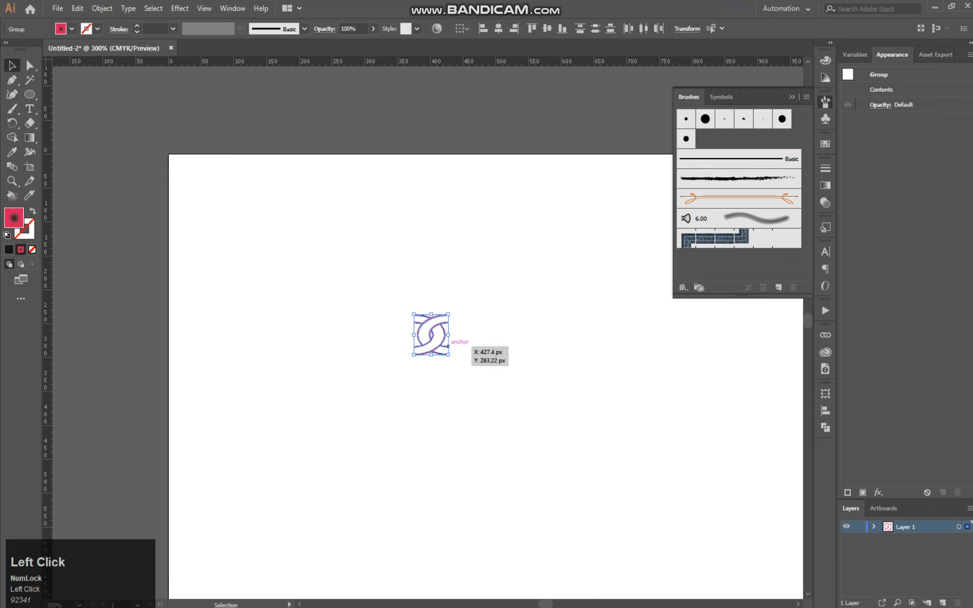
mouse_move(430, 354)
left_mouse_down()
mouse_move(646, 309)
mouse_move(741, 263)
left_mouse_up()
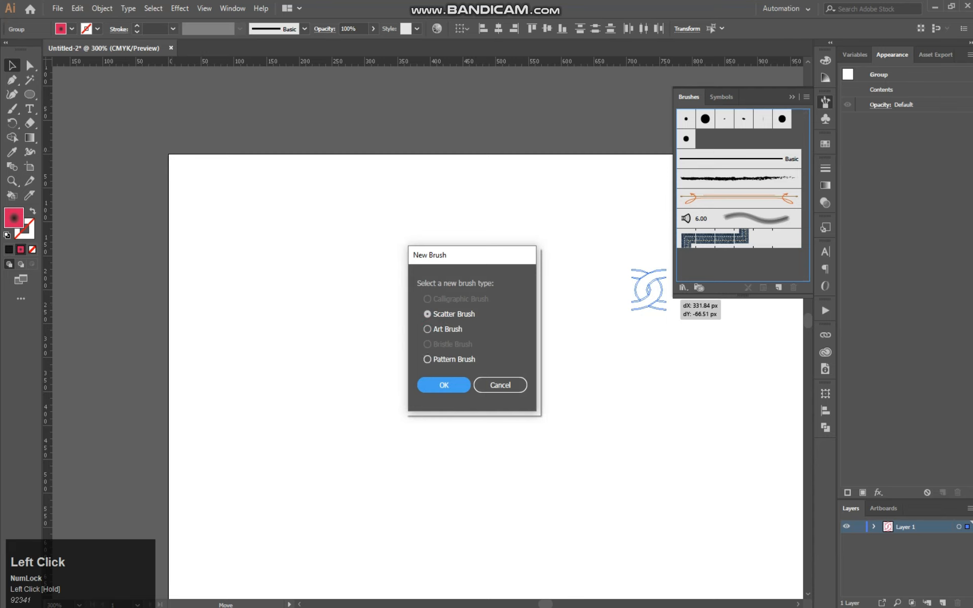
left_click(428, 359)
left_click(444, 385)
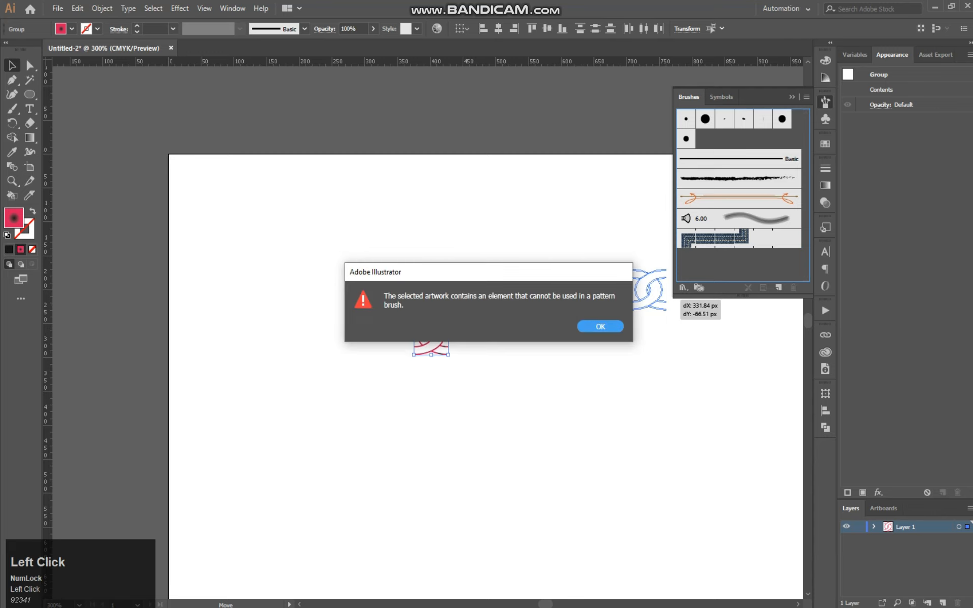
left_click(601, 327)
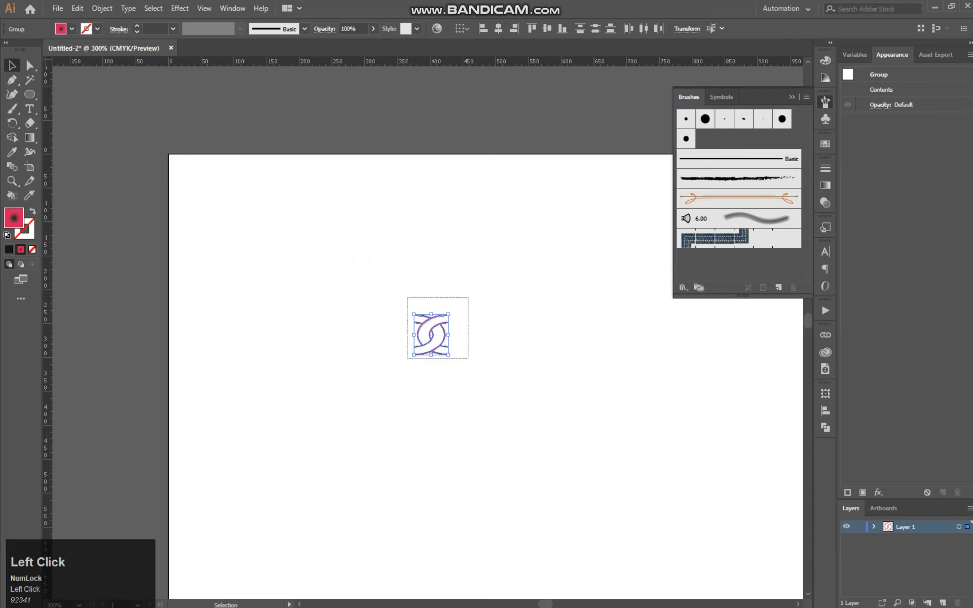
Remove the gradient fill from the link group and give it a black 1 pt stroke
left_click(30, 234)
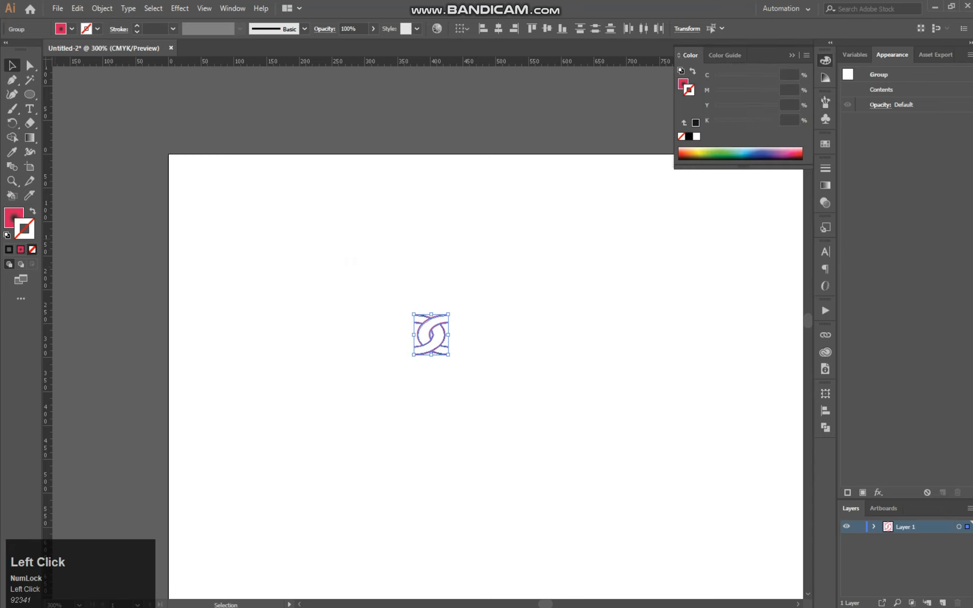
left_click(12, 219)
left_click(33, 251)
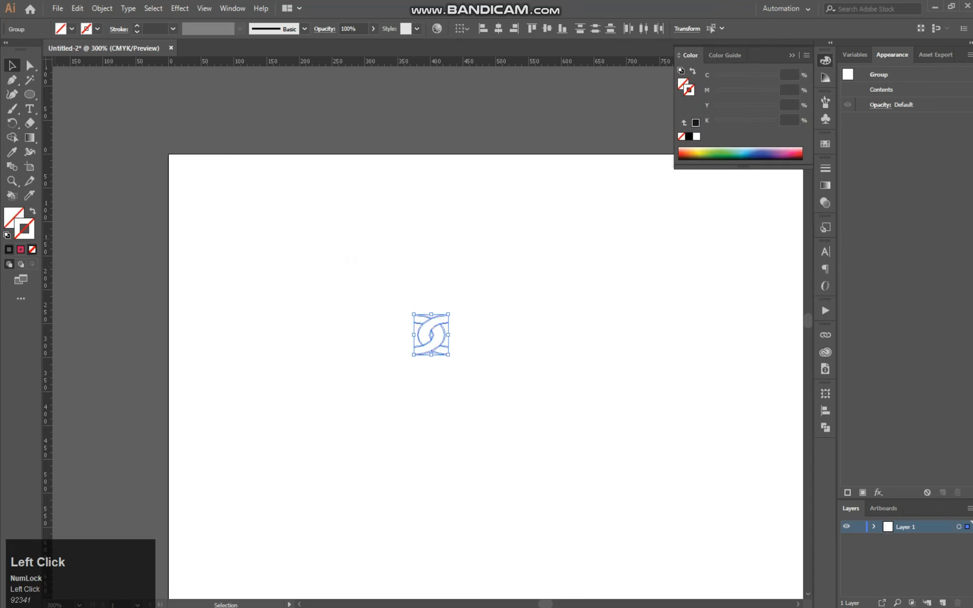
left_click(9, 264)
Create a new Pattern Brush from the black link group with the colorization method set to Tints
left_click_drag(466, 280, 387, 382)
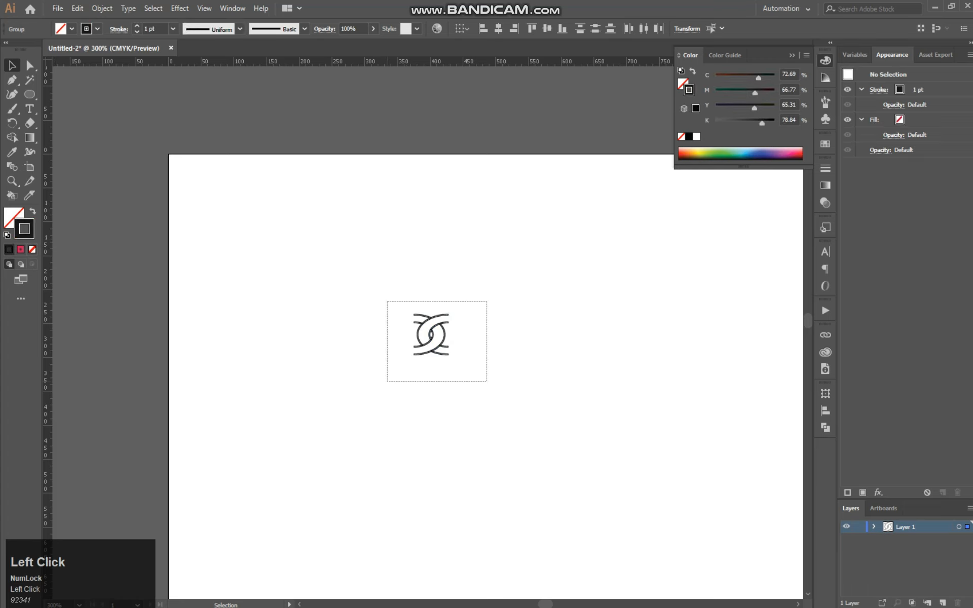
left_click(826, 102)
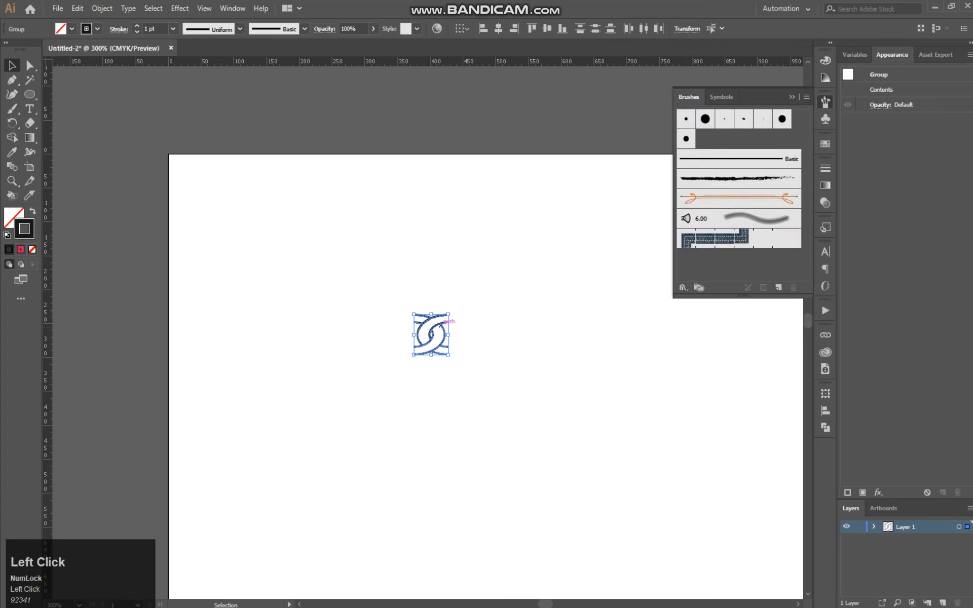
left_click_drag(444, 321, 740, 263)
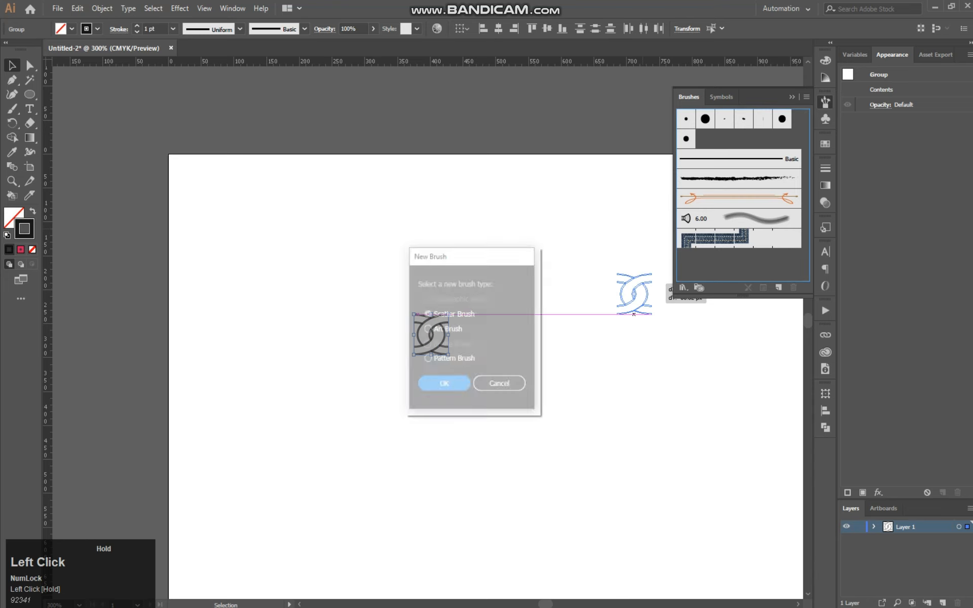
left_click(428, 359)
left_click(444, 385)
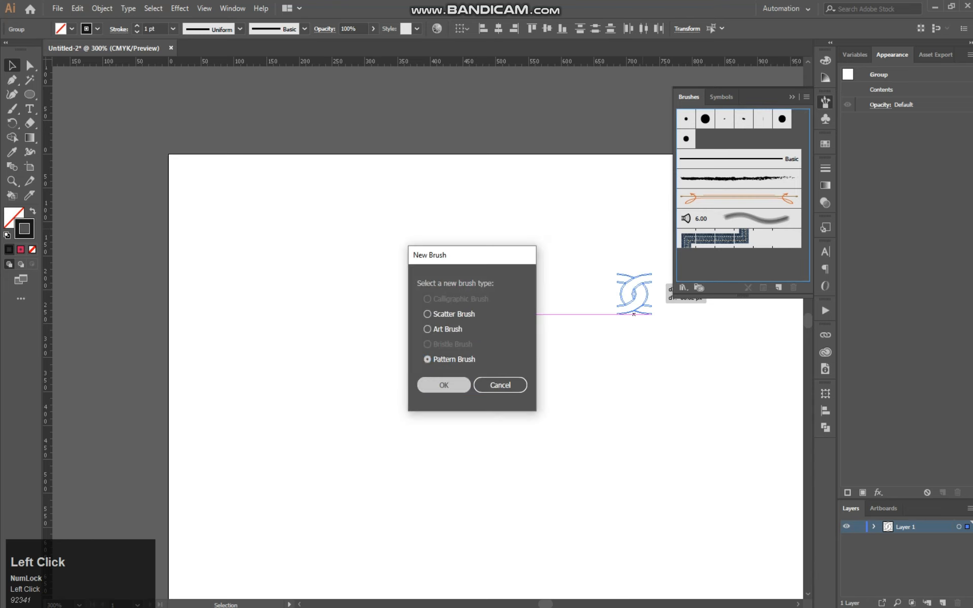
left_click(545, 345)
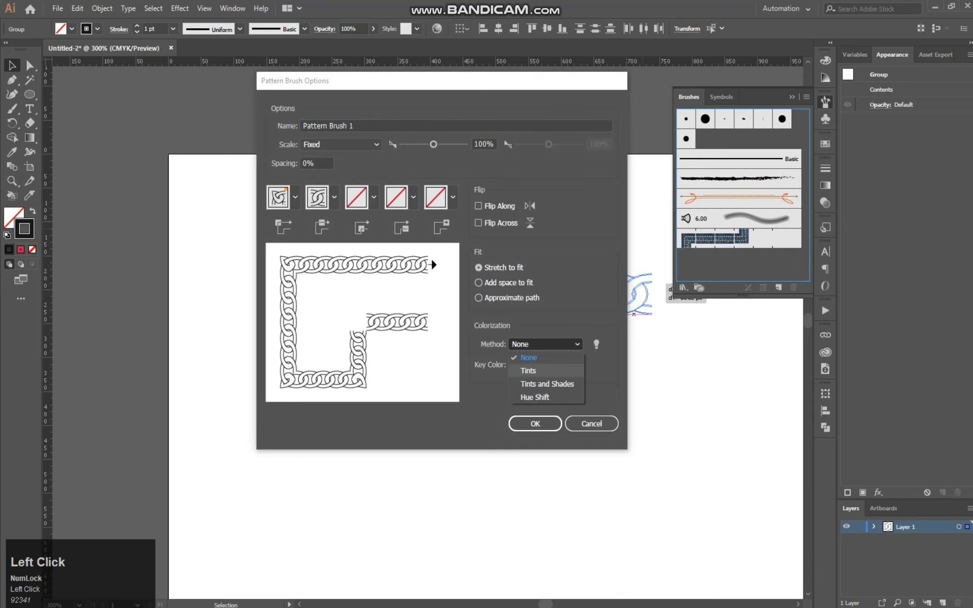
left_click(523, 373)
left_click(536, 423)
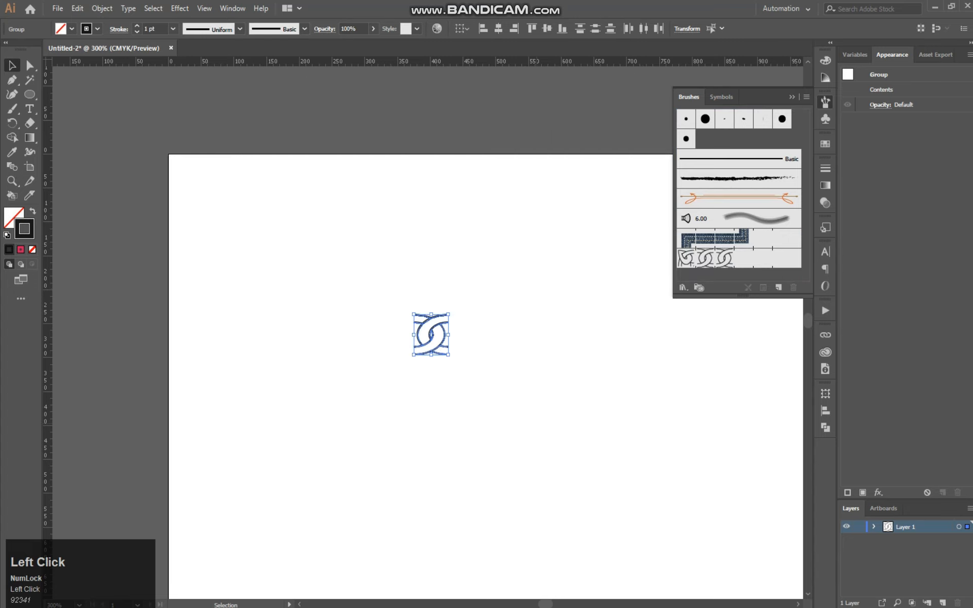
Draw a circle about 424 px in diameter below the link artwork and apply the new chain pattern brush to it
key("ctrl+minus")
key("ctrl+minus")
key("ctrl+minus")
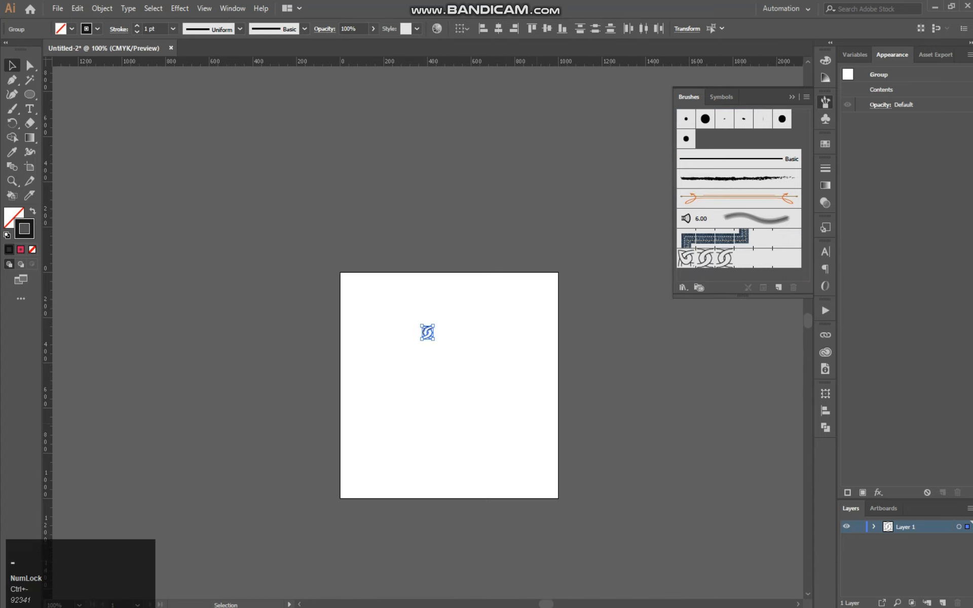
left_click(38, 91)
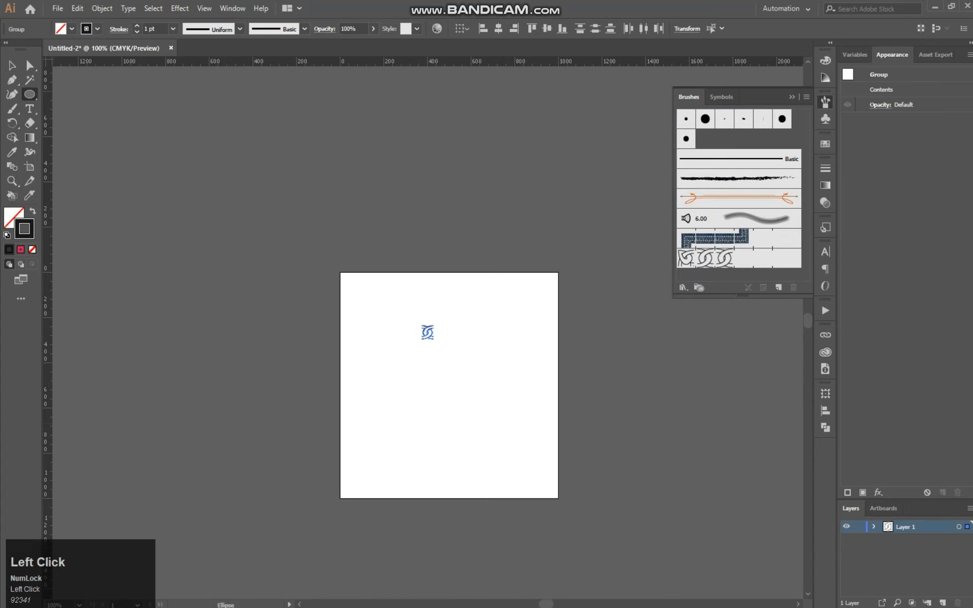
mouse_move(400, 375)
left_mouse_down()
mouse_move(307, 301)
mouse_move(390, 385)
left_mouse_up()
key("ctrl+equal")
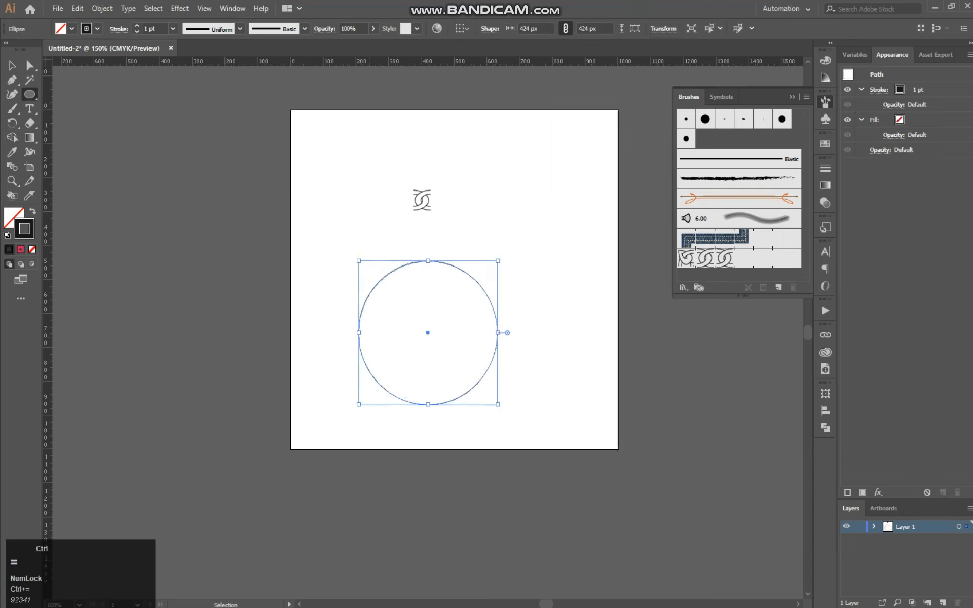
left_click(690, 258)
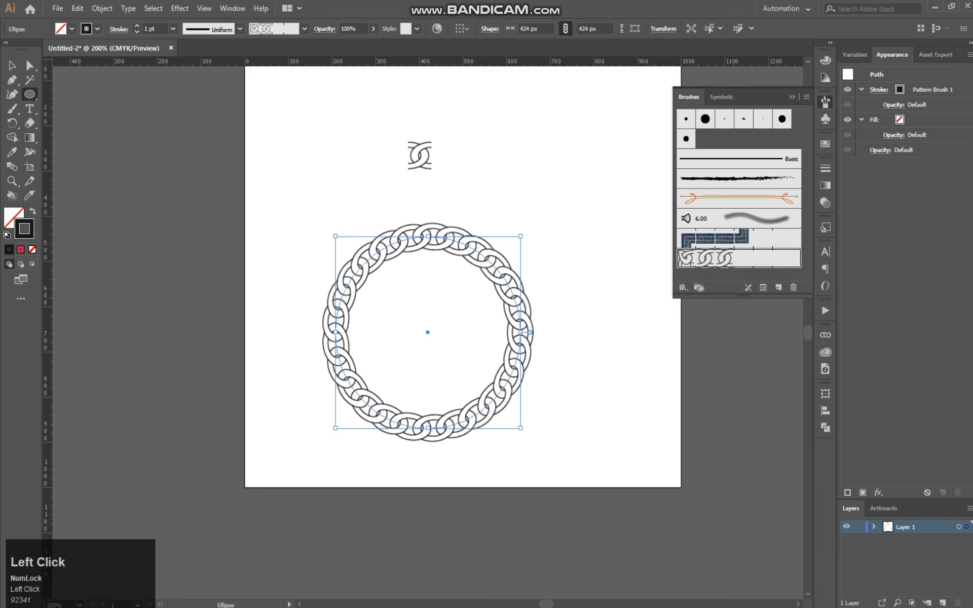
Set the stroke weight of the chain circle to 0.5 pt
left_click(173, 29)
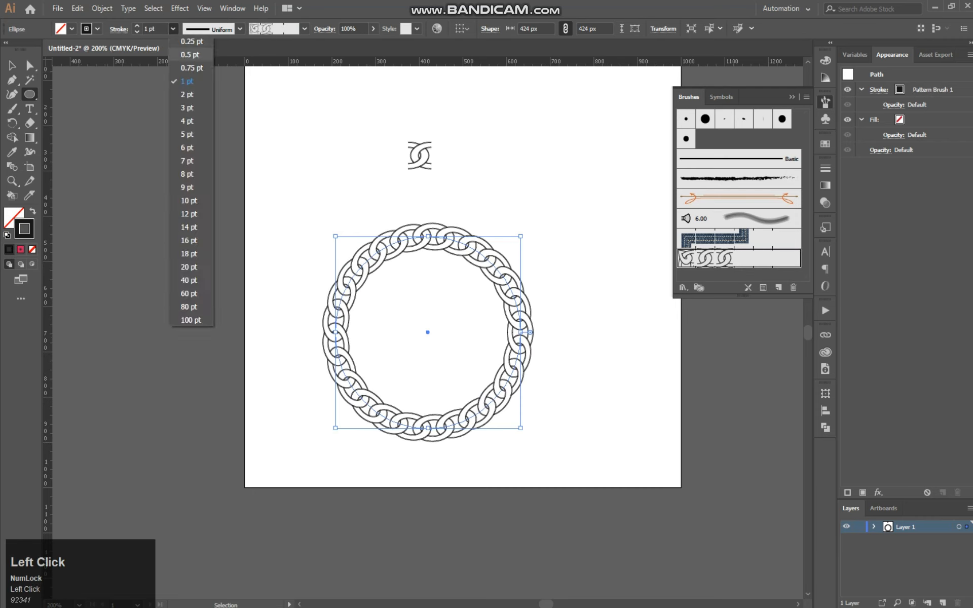
left_click(188, 58)
left_click(12, 65)
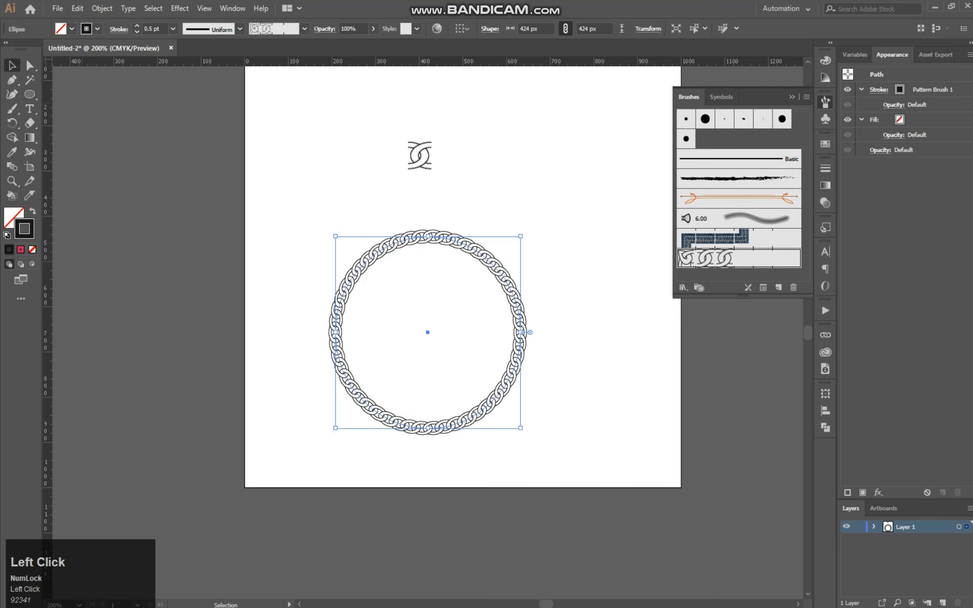
Move the chain circle up and toward the artboard's middle, then enlarge it proportionally to about 632 px in diameter
left_click_drag(592, 256, 315, 442)
left_click_drag(428, 332, 459, 332)
left_click_drag(572, 332, 571, 332)
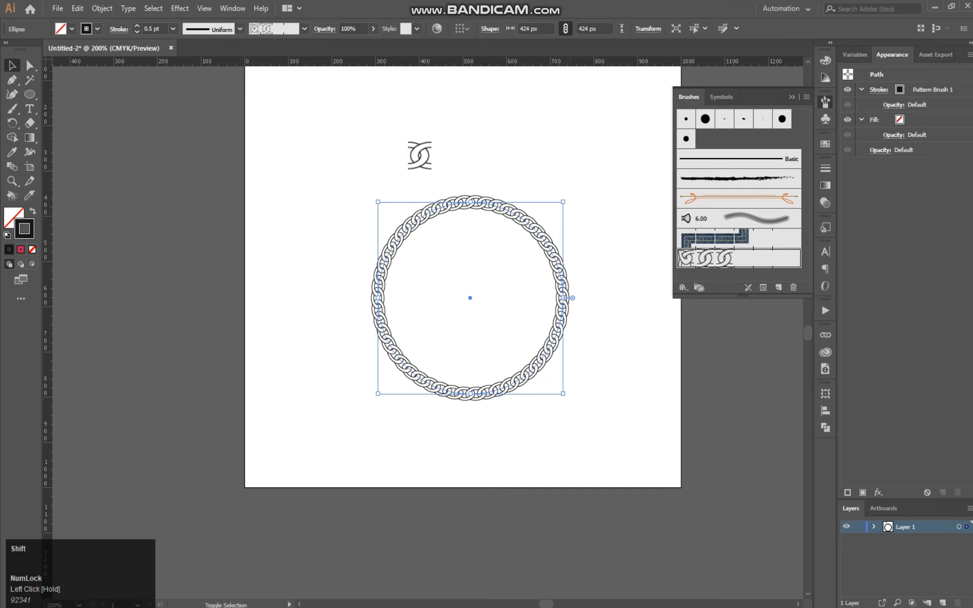
left_click_drag(563, 394, 609, 441)
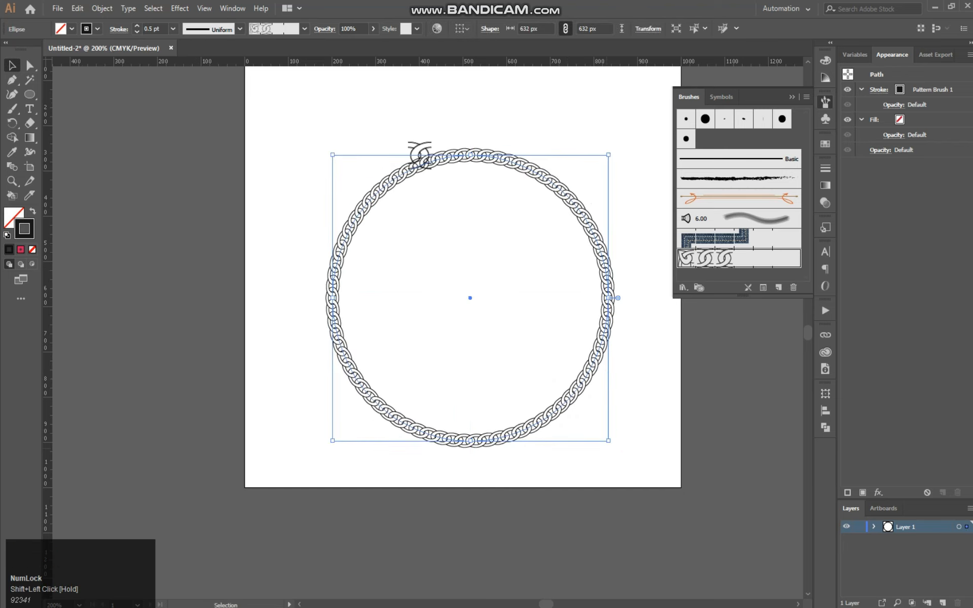
left_click(614, 409)
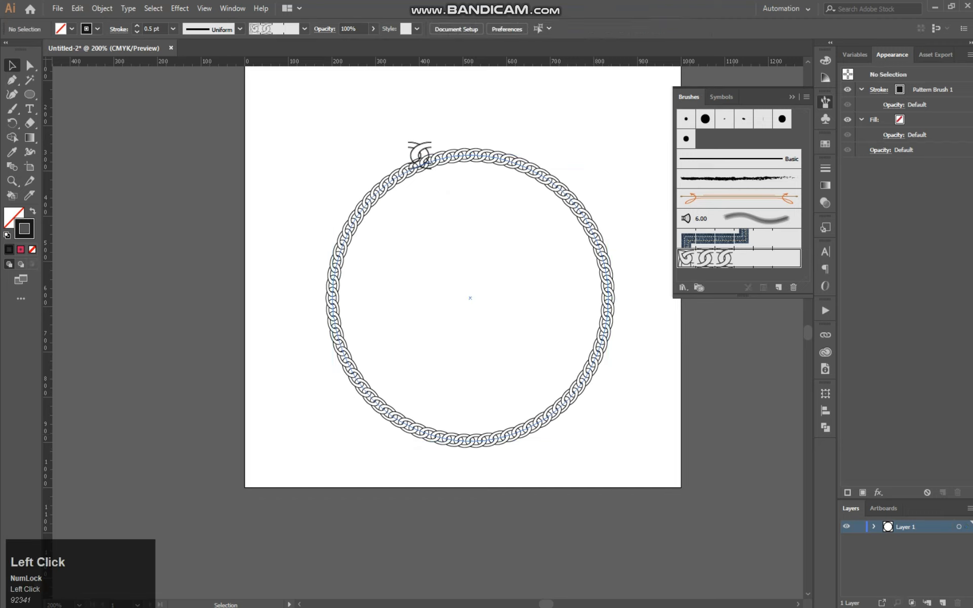
Change the chain circle's stroke color to dark red #892B2B
left_click(595, 232)
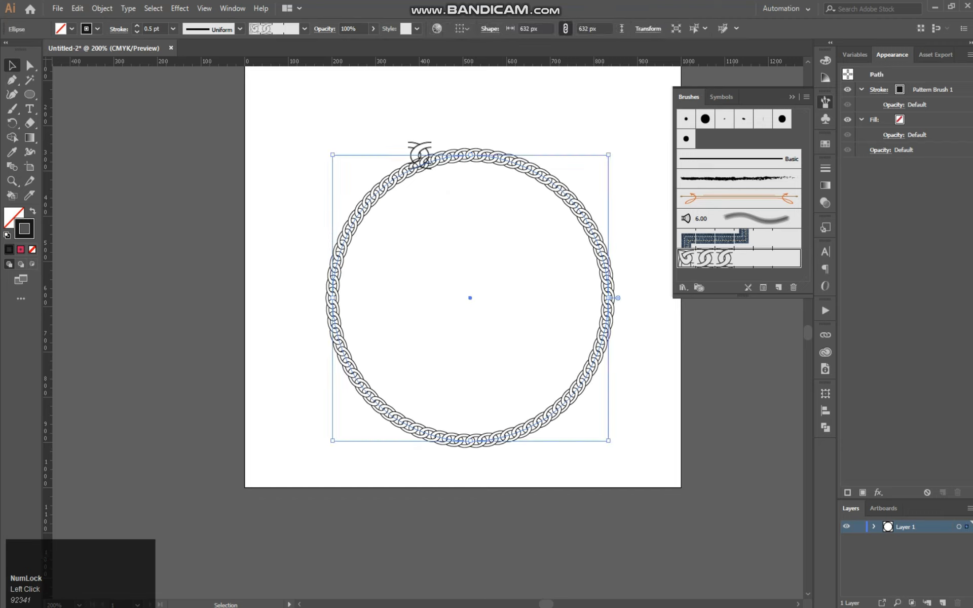
double_click(25, 234)
left_click(635, 416)
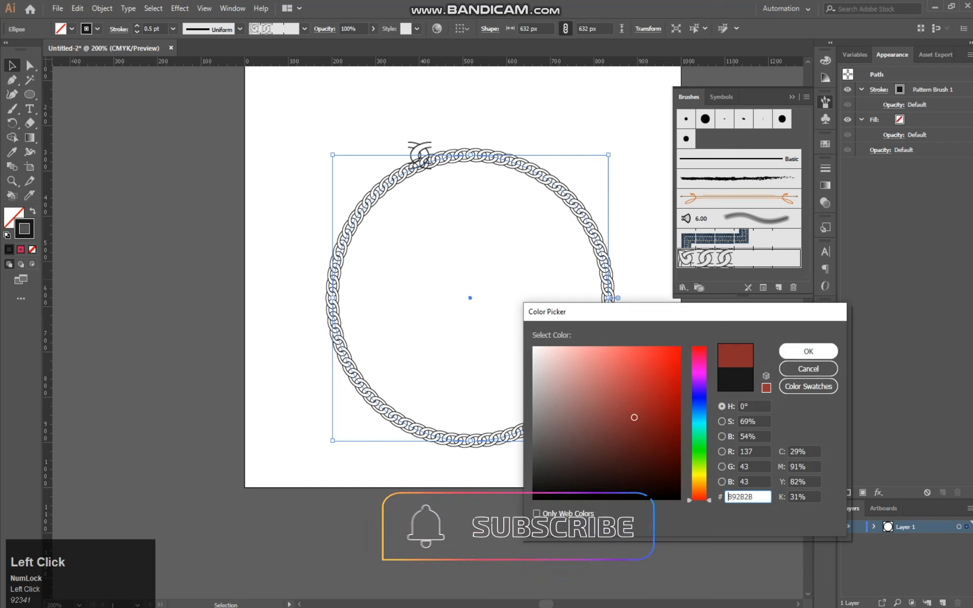
left_click(809, 351)
left_click_drag(642, 256, 446, 409)
Recolor the chain circle's stroke to a golden brown and deselect it
double_click(25, 235)
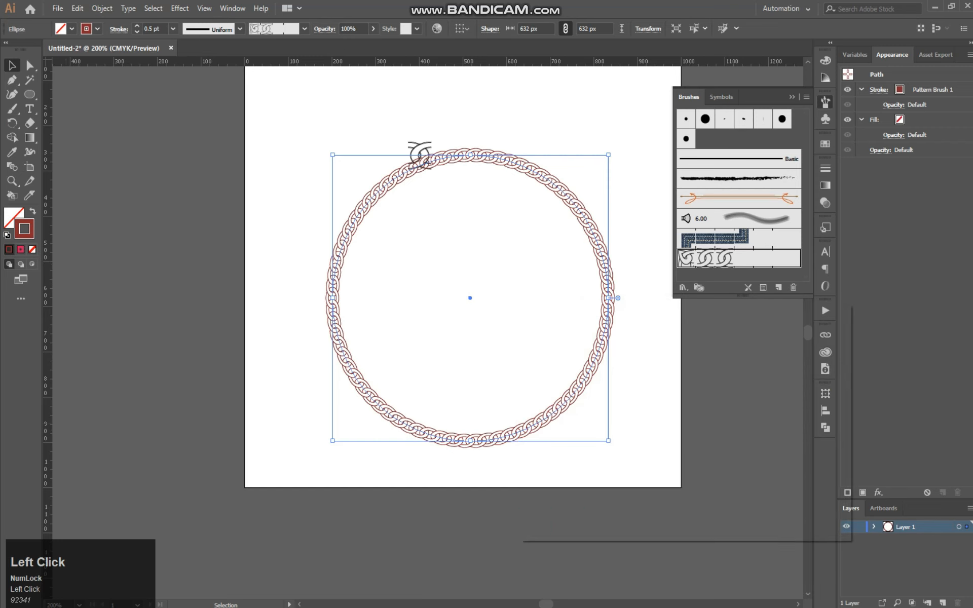
left_click_drag(704, 480, 705, 478)
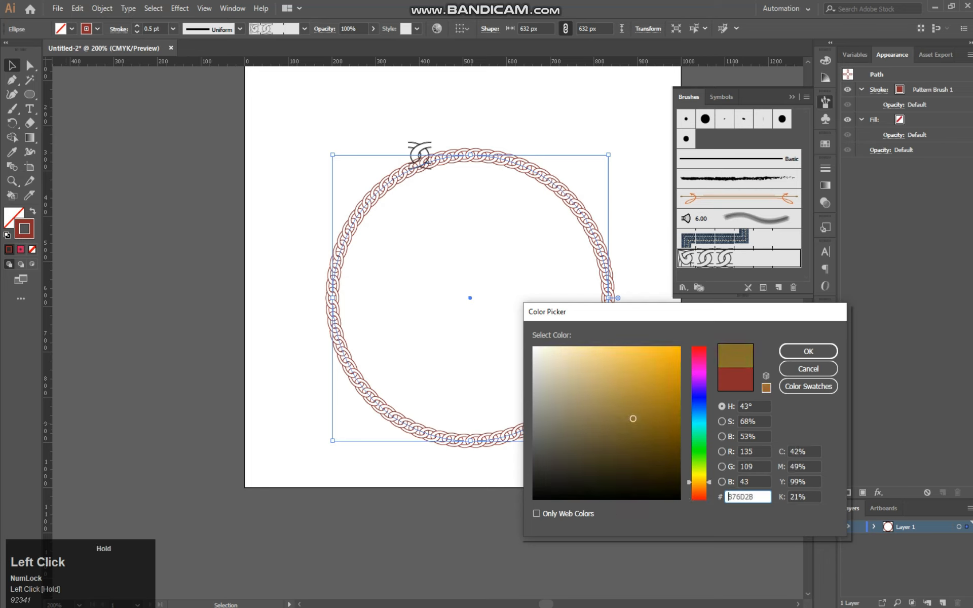
left_click_drag(662, 418, 655, 404)
left_click(808, 351)
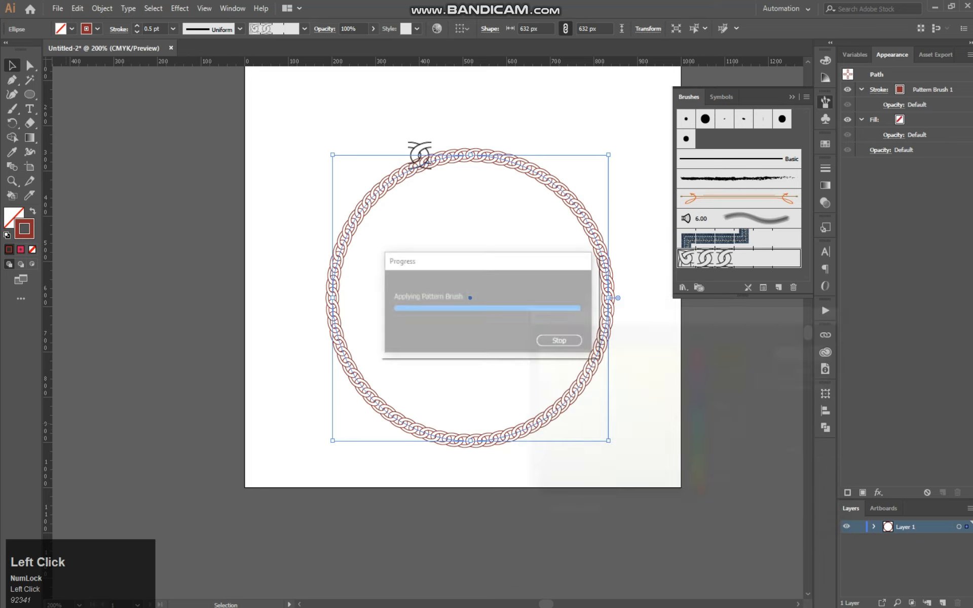
left_click_drag(630, 239, 350, 406)
Delete the leftover black link artwork pieces overlapping the chain circle and shift the circle slightly up and to the right
left_click_drag(420, 154, 410, 148)
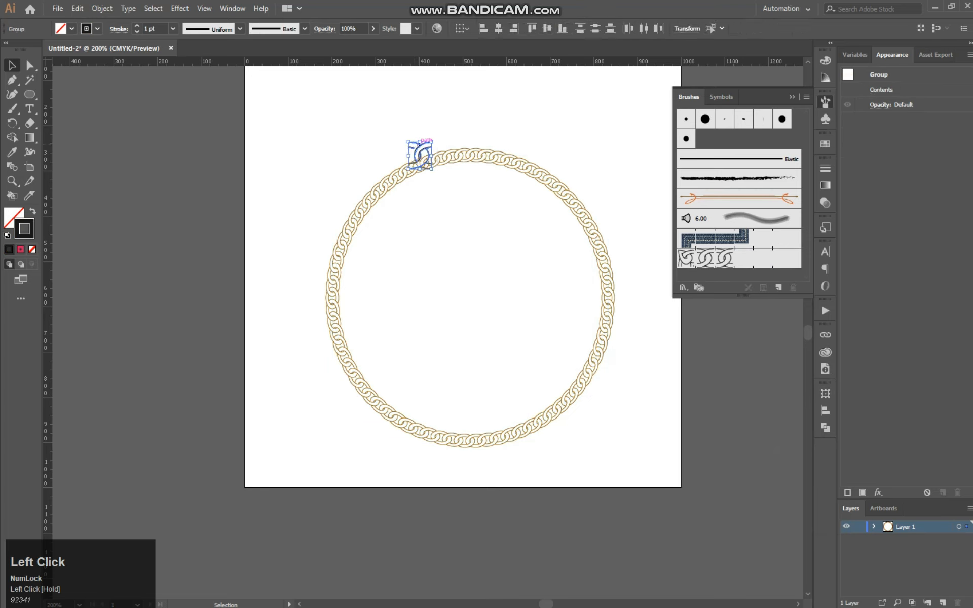
key("Delete")
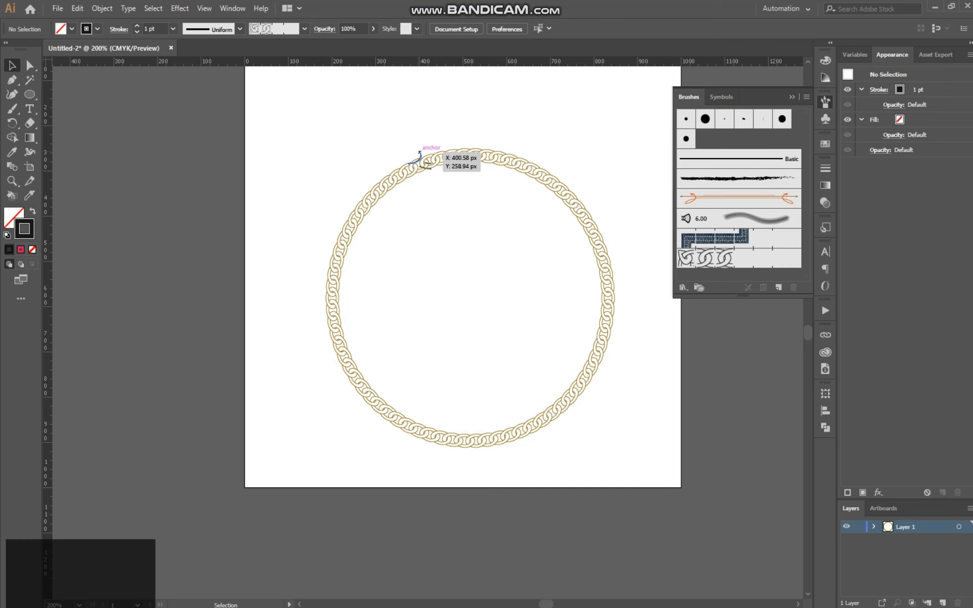
left_click(421, 153)
key("Delete")
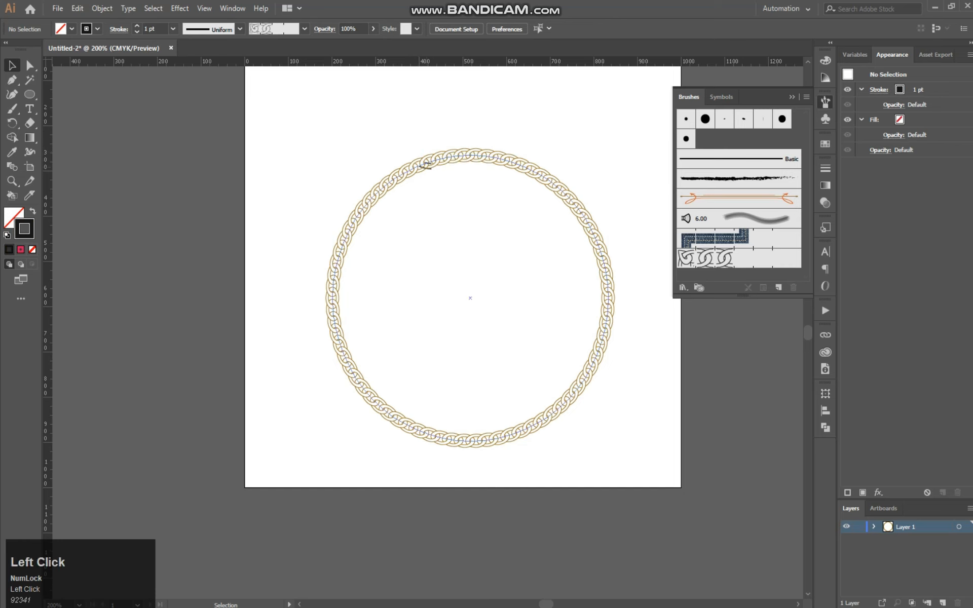
left_click(423, 165)
mouse_move(426, 161)
left_mouse_down()
mouse_move(474, 208)
mouse_move(443, 215)
left_mouse_up()
key("Delete")
mouse_move(414, 160)
left_mouse_down()
mouse_move(471, 205)
mouse_move(470, 152)
left_mouse_up()
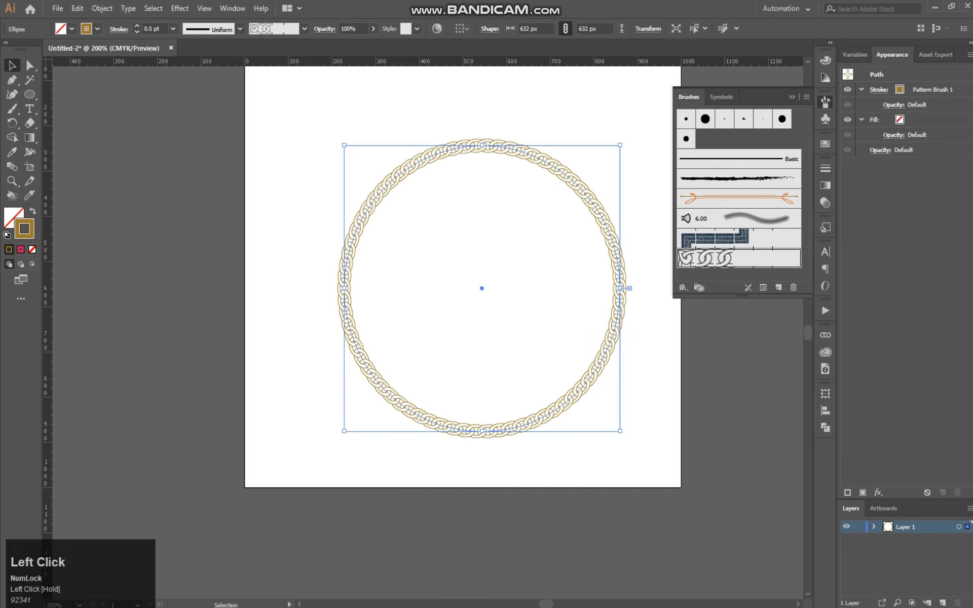